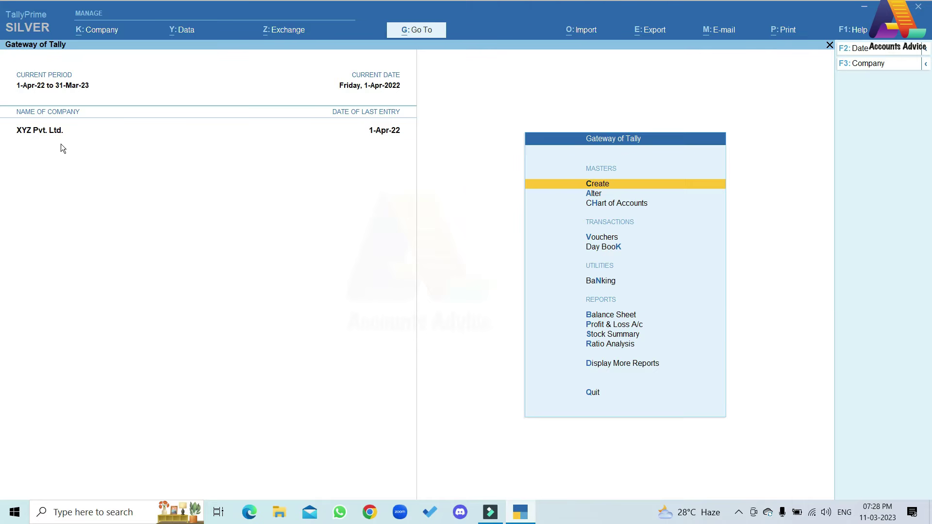
{"action": "left_click", "coordinate": [87, 32]}
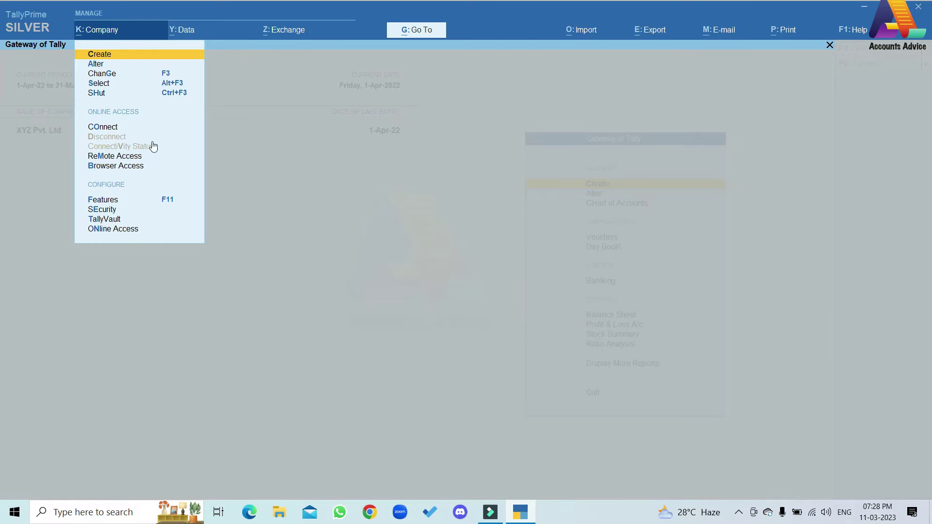
{"action": "left_click", "coordinate": [167, 84]}
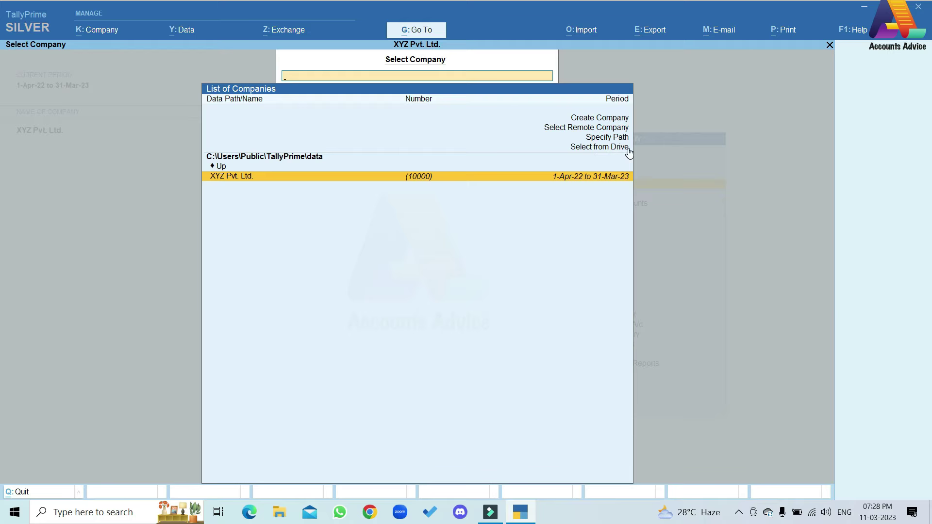
{"action": "key", "text": "Escape"}
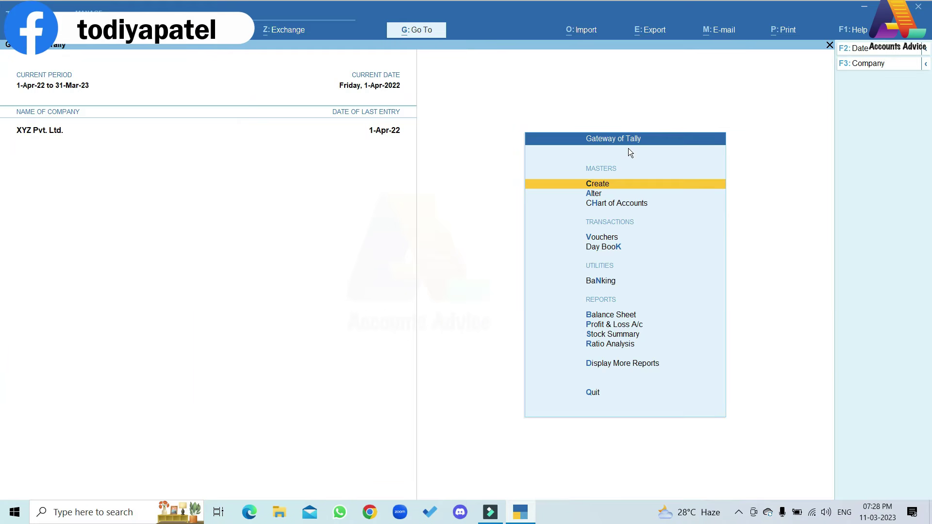
- Open voucher entry and switch to a new Sales voucher with Aman GJ DR as the party account
{"action": "key", "text": "Down"}
{"action": "key", "text": "Down"}
{"action": "key", "text": "Down"}
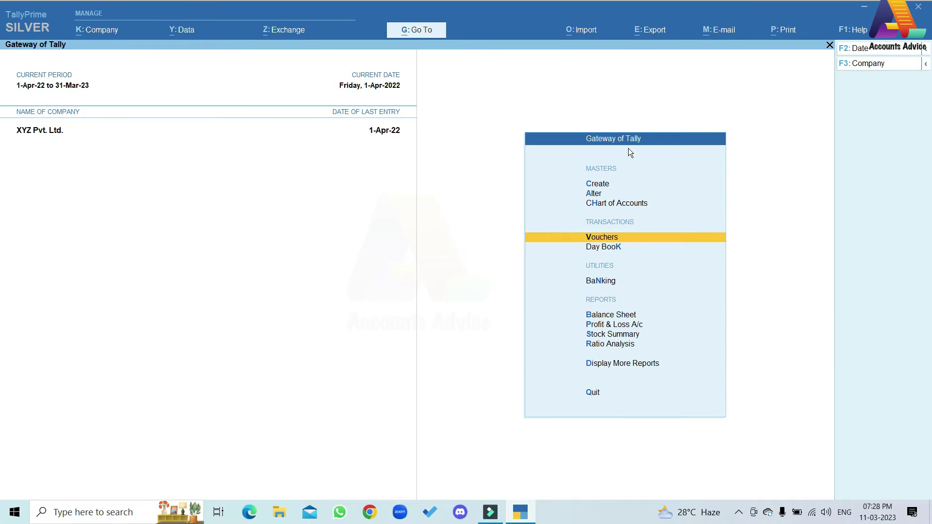
{"action": "key", "text": "Return"}
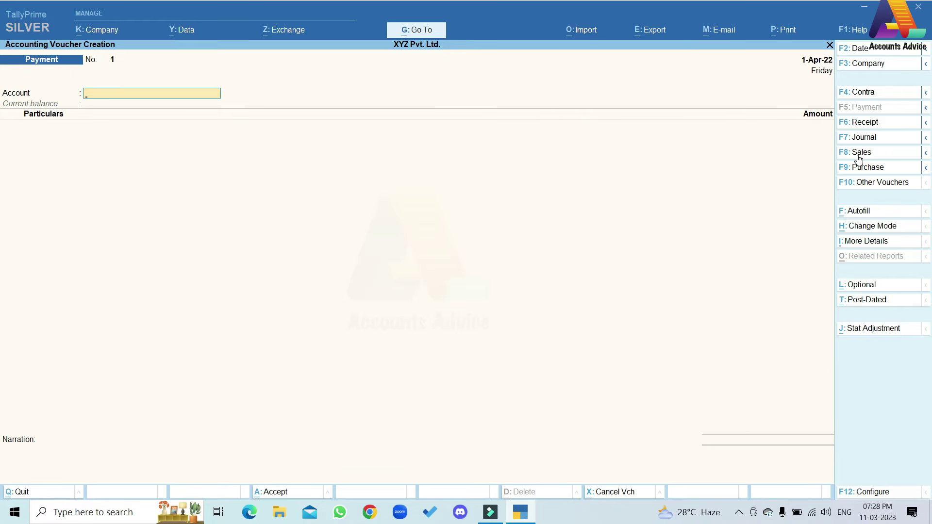
{"action": "left_click", "coordinate": [860, 153]}
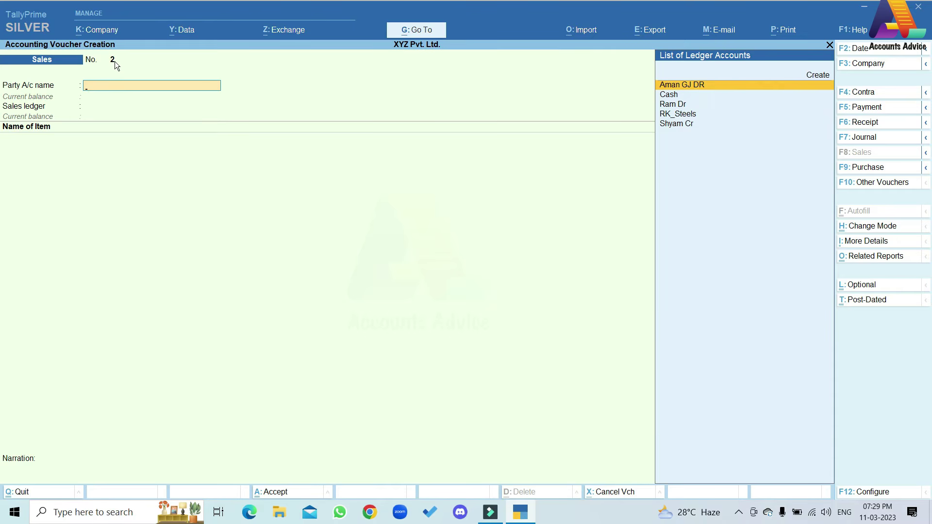
{"action": "key", "text": "Return"}
{"action": "key", "text": "Escape"}
- Open the master alteration list from within the Sales voucher
{"action": "left_click", "coordinate": [407, 33]}
{"action": "key", "text": "Up"}
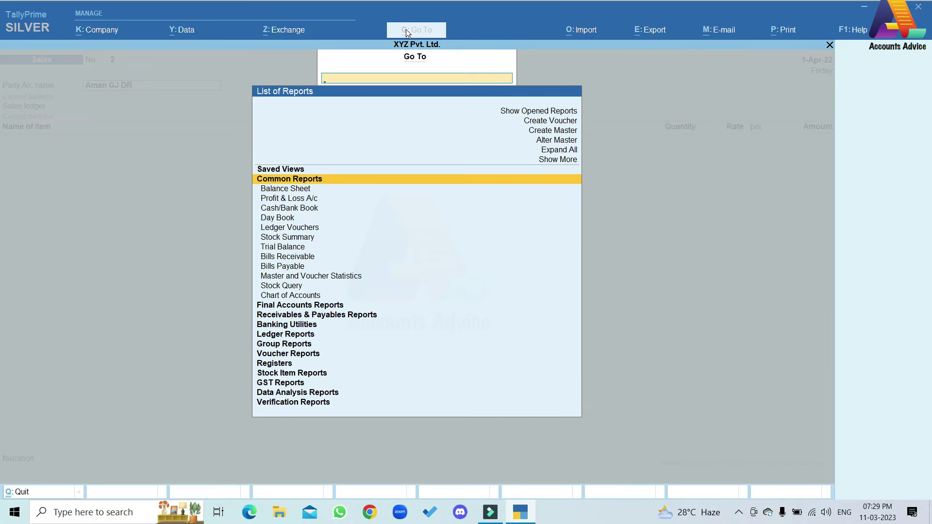
{"action": "key", "text": "Up"}
{"action": "key", "text": "Up"}
{"action": "key", "text": "Up"}
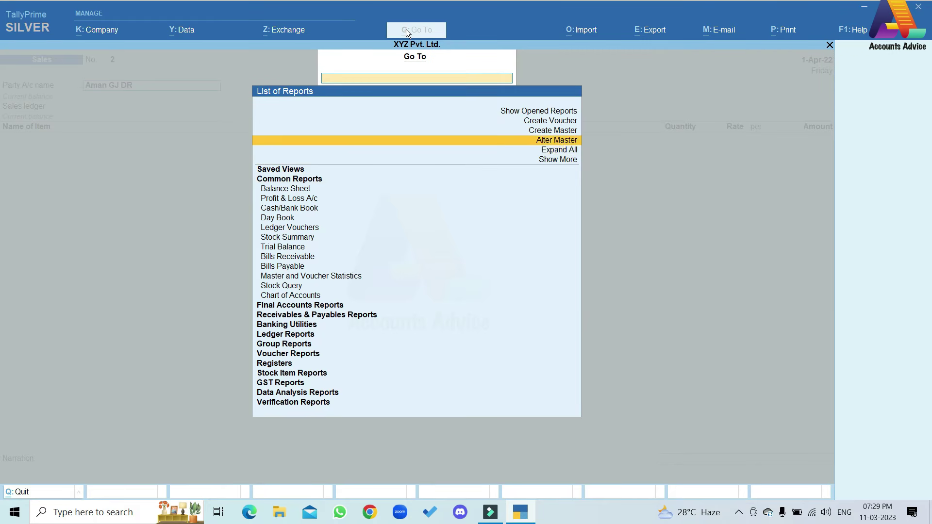
{"action": "key", "text": "Return"}
- Open the Sales voucher type for alteration
{"action": "key", "text": "Down"}
{"action": "key", "text": "Down"}
{"action": "key", "text": "Down"}
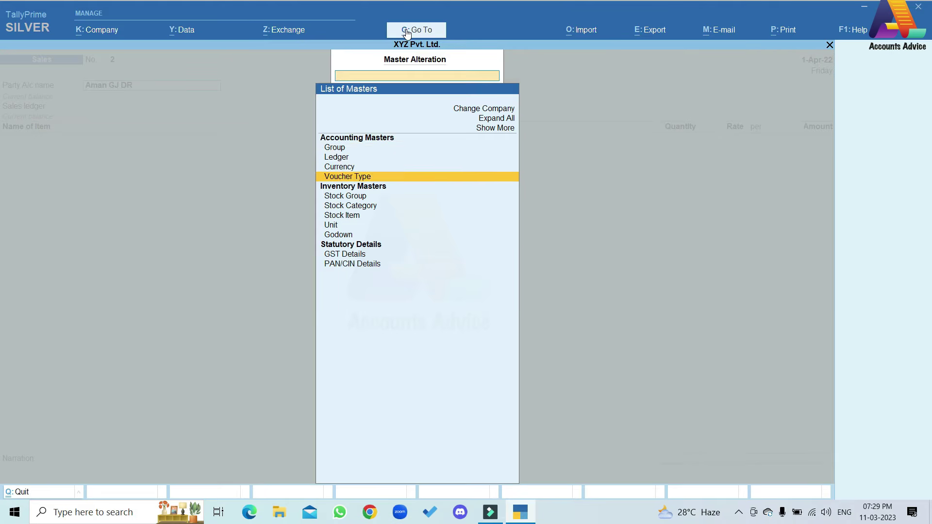
{"action": "key", "text": "Return"}
{"action": "key", "text": "Down"}
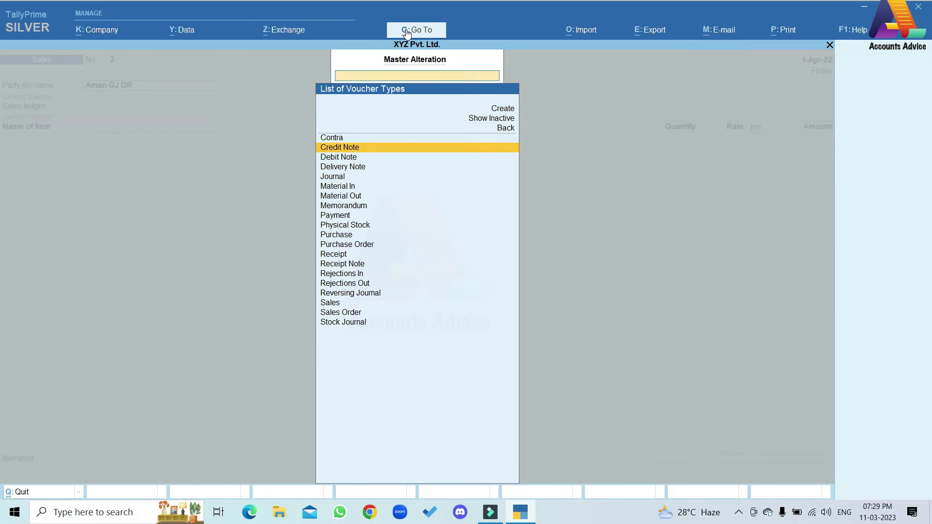
{"action": "type", "text": "Sa"}
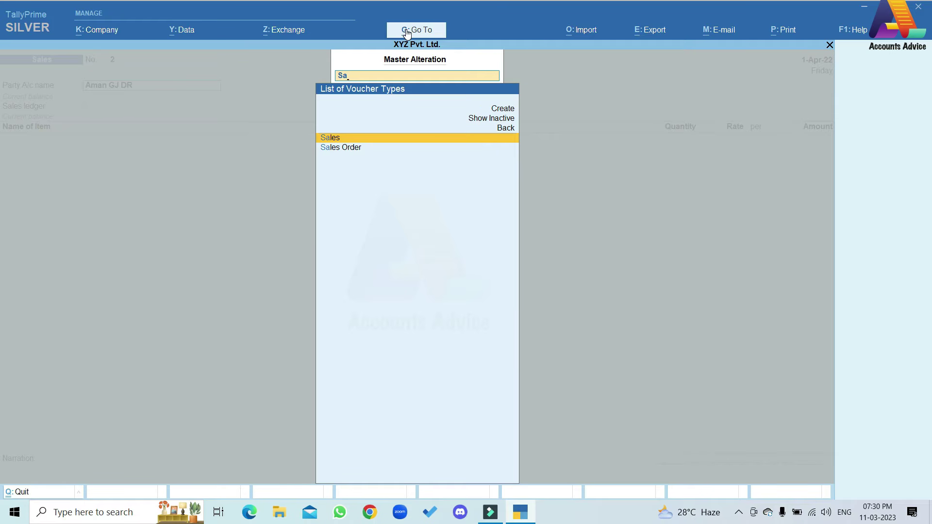
{"action": "key", "text": "Return"}
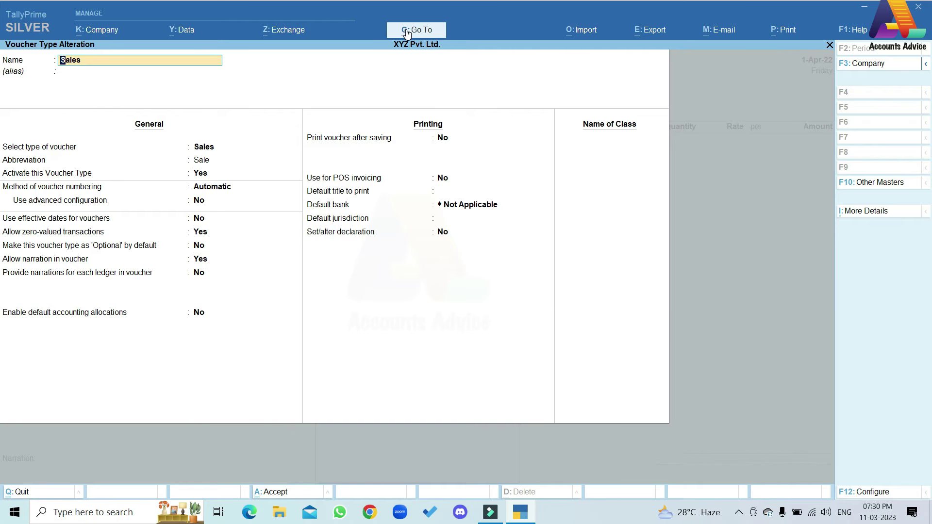
- Review the available voucher numbering methods for the Sales voucher type and choose Automatic
{"action": "key", "text": "Return"}
{"action": "key", "text": "Return"}
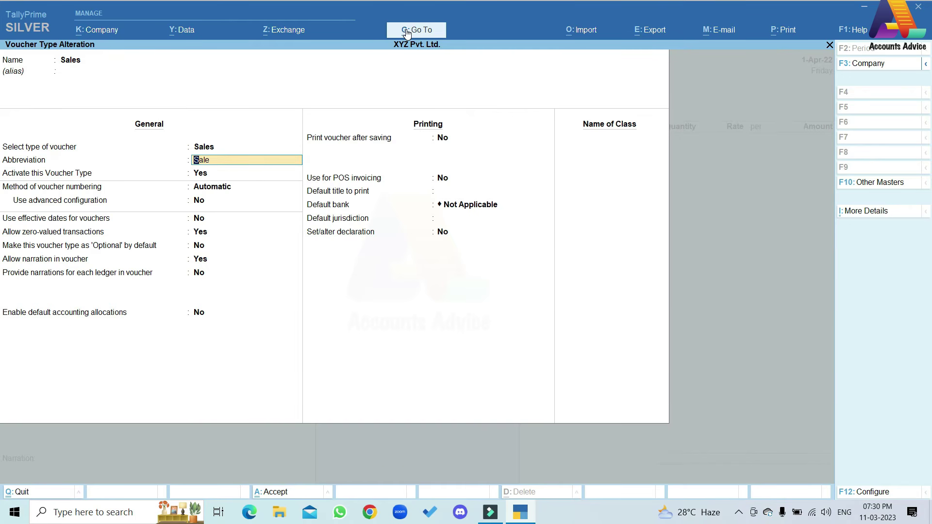
{"action": "key", "text": "Return"}
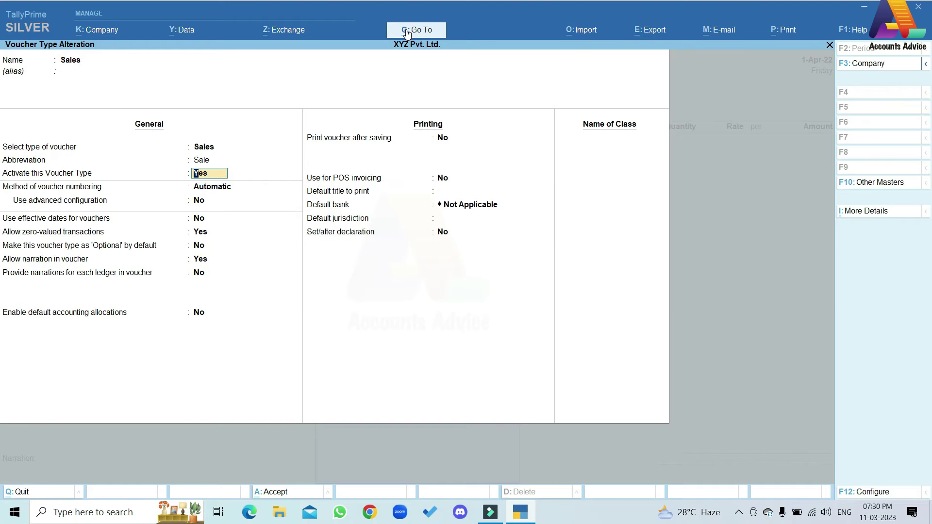
{"action": "key", "text": "Return"}
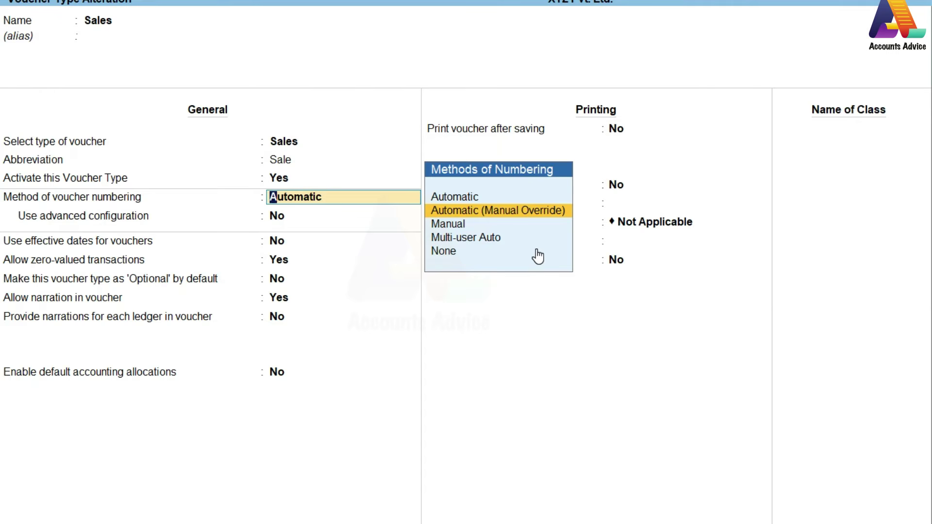
{"action": "key", "text": "Down"}
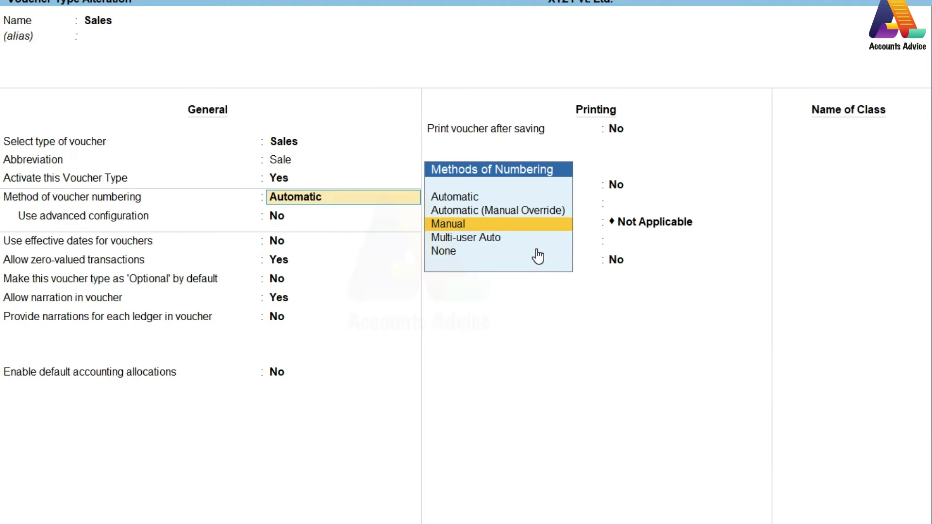
{"action": "key", "text": "Down"}
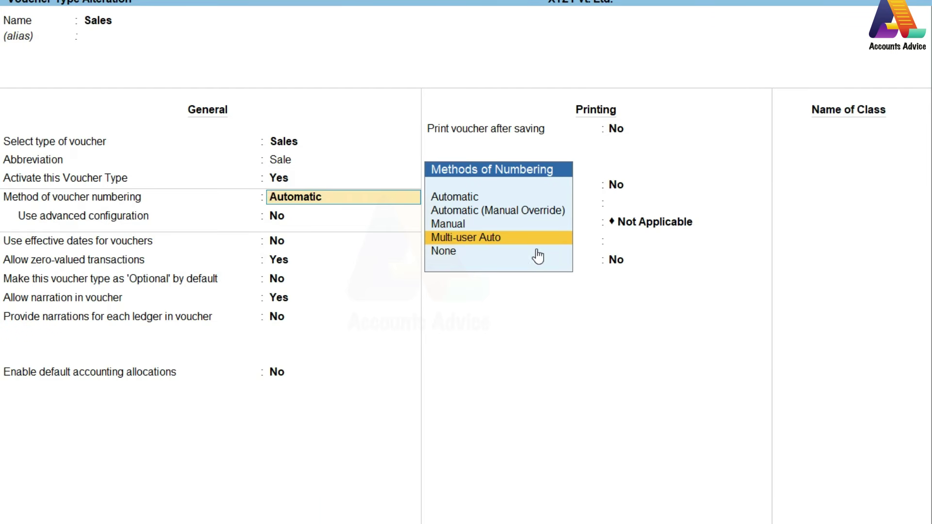
{"action": "key", "text": "Down"}
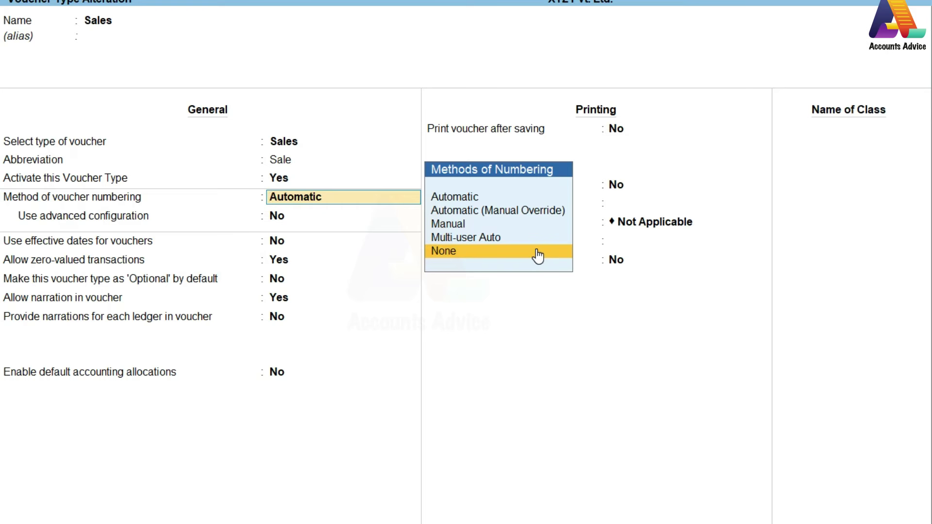
{"action": "key", "text": "Up"}
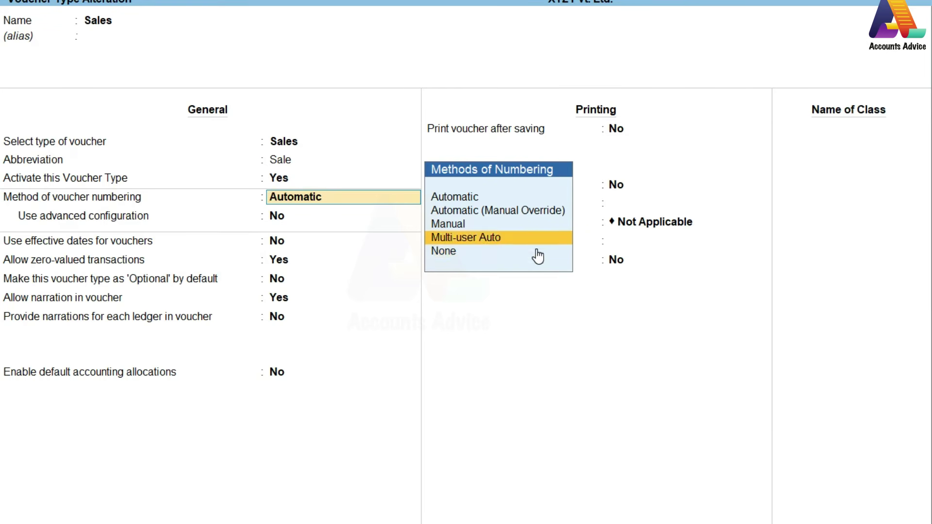
{"action": "key", "text": "Up"}
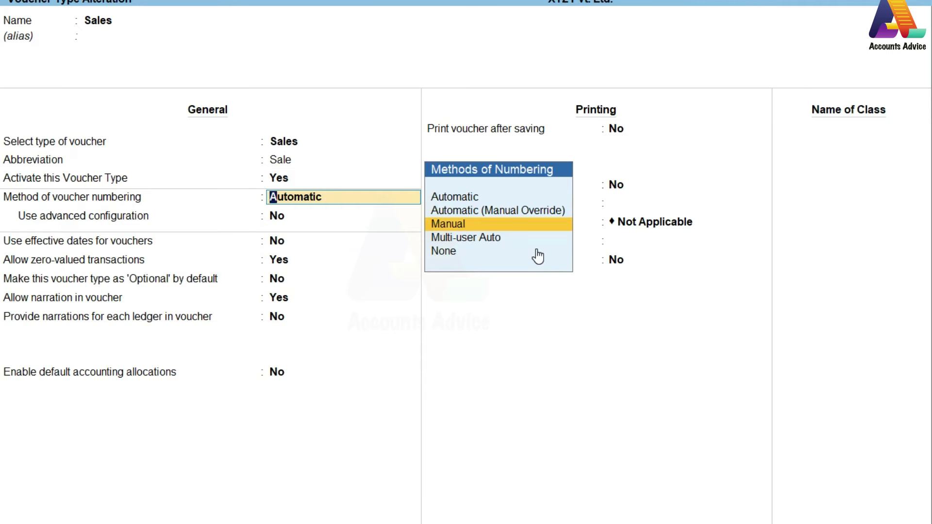
{"action": "key", "text": "Up"}
{"action": "key", "text": "Up"}
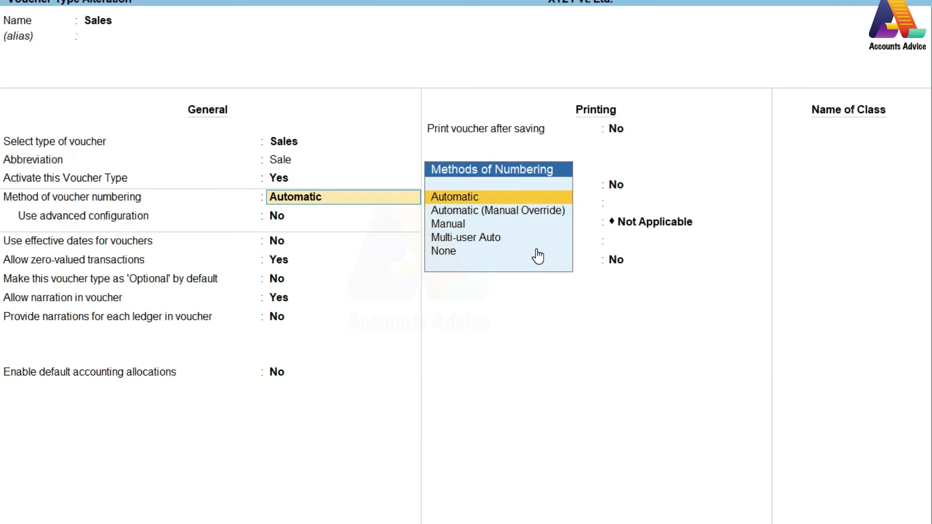
{"action": "key", "text": "Return"}
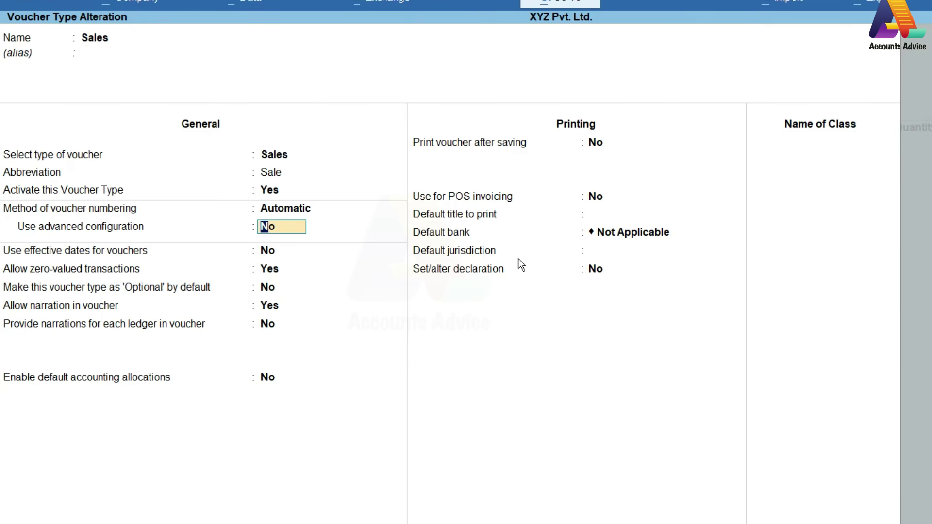
- Enable advanced numbering configuration with starting number 1, a numerical part width of 2 and zero prefilling
{"action": "type", "text": "y"}
{"action": "key", "text": "Return"}
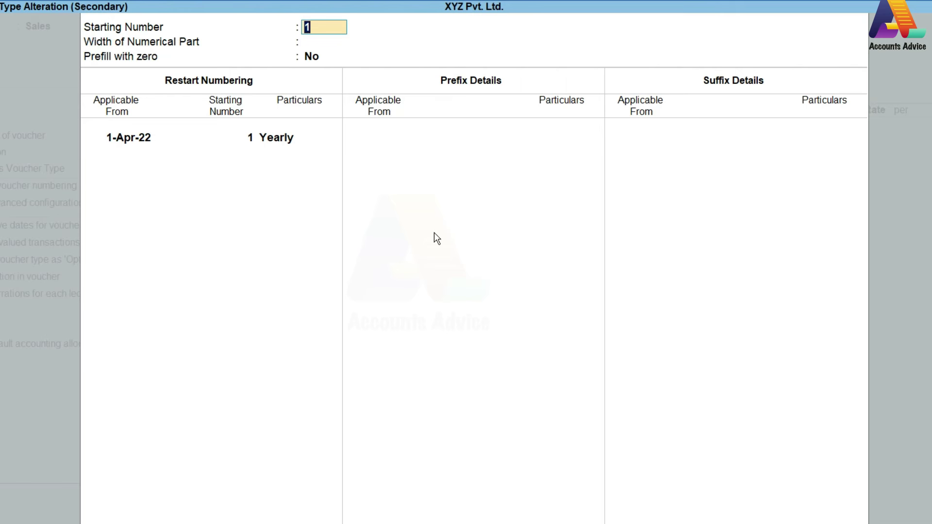
{"action": "key", "text": "Return"}
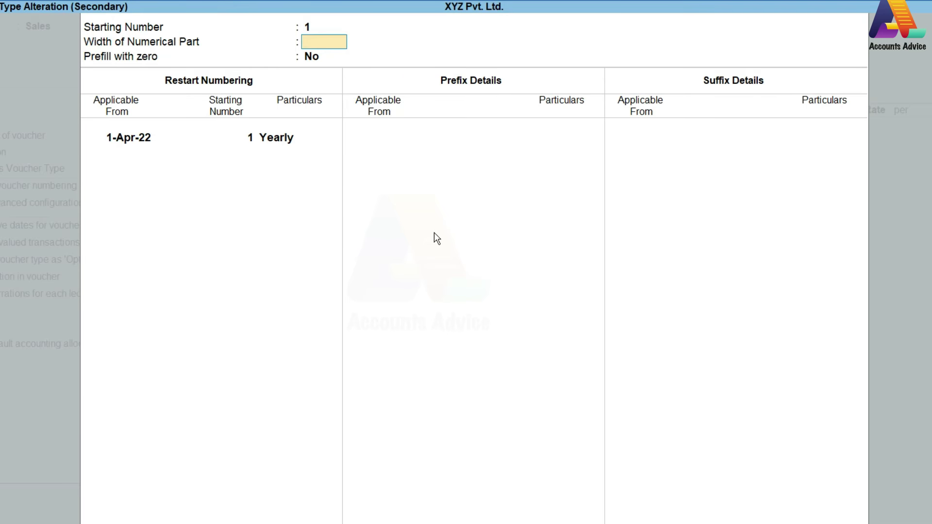
{"action": "type", "text": "2"}
{"action": "key", "text": "Return"}
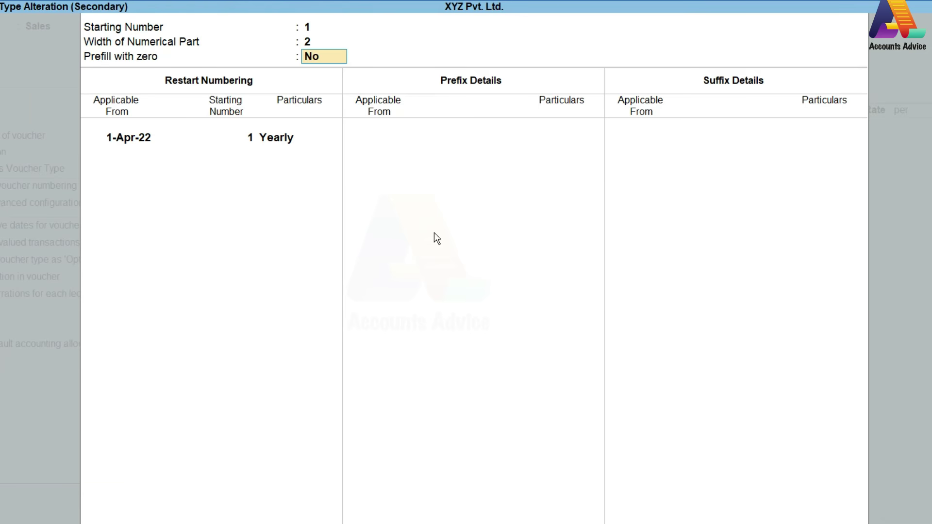
{"action": "type", "text": "y"}
{"action": "key", "text": "Return"}
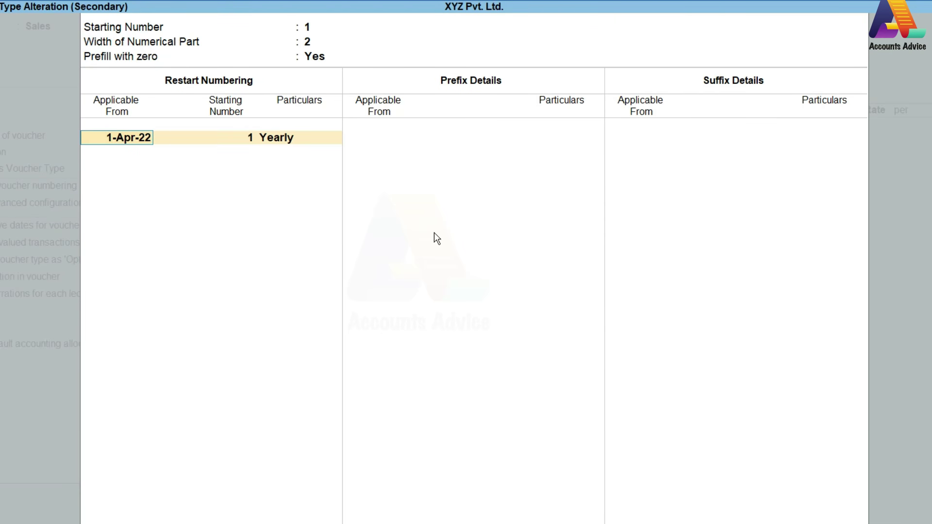
- Set the numbering to restart yearly from 1-Apr-22 with starting number 1
{"action": "key", "text": "Return"}
{"action": "key", "text": "Return"}
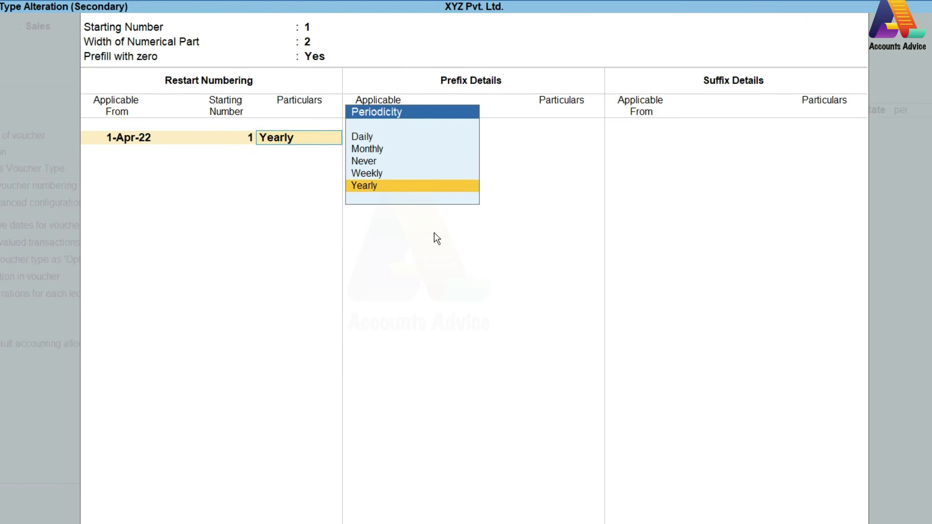
{"action": "key", "text": "Up"}
{"action": "key", "text": "Up"}
{"action": "key", "text": "Up"}
{"action": "key", "text": "Up"}
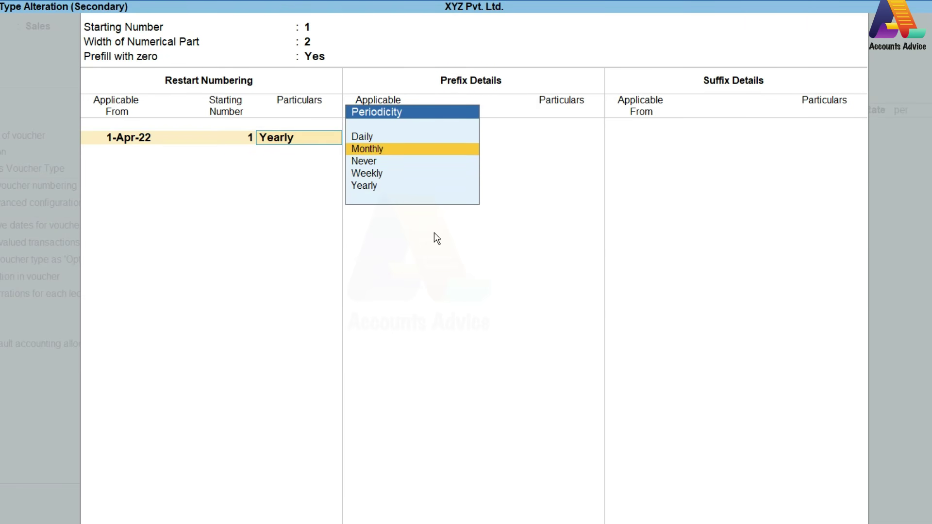
{"action": "key", "text": "Down"}
{"action": "key", "text": "Down"}
{"action": "key", "text": "Down"}
{"action": "key", "text": "Down"}
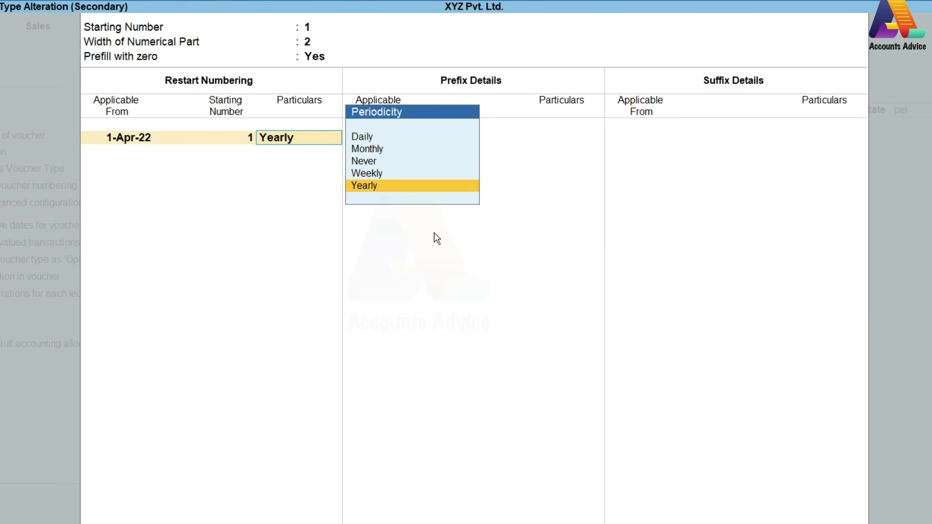
{"action": "key", "text": "Return"}
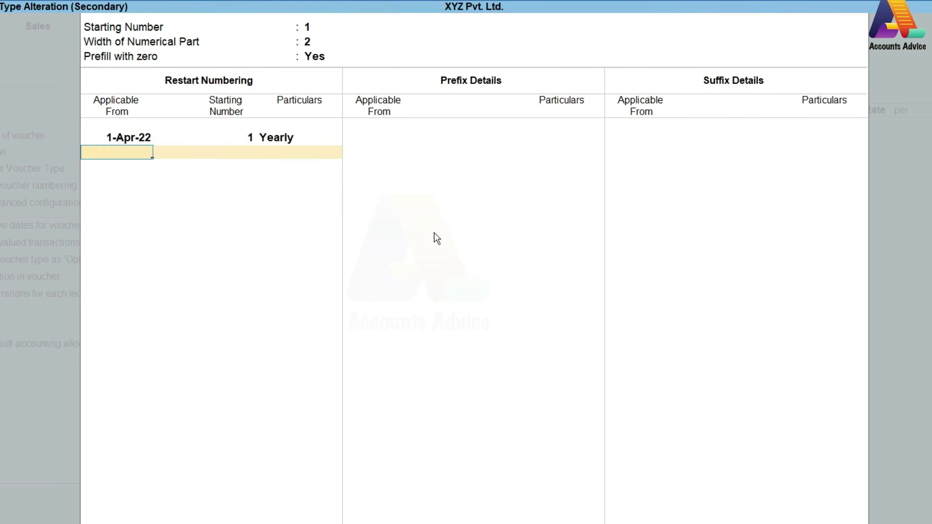
{"action": "key", "text": "Return"}
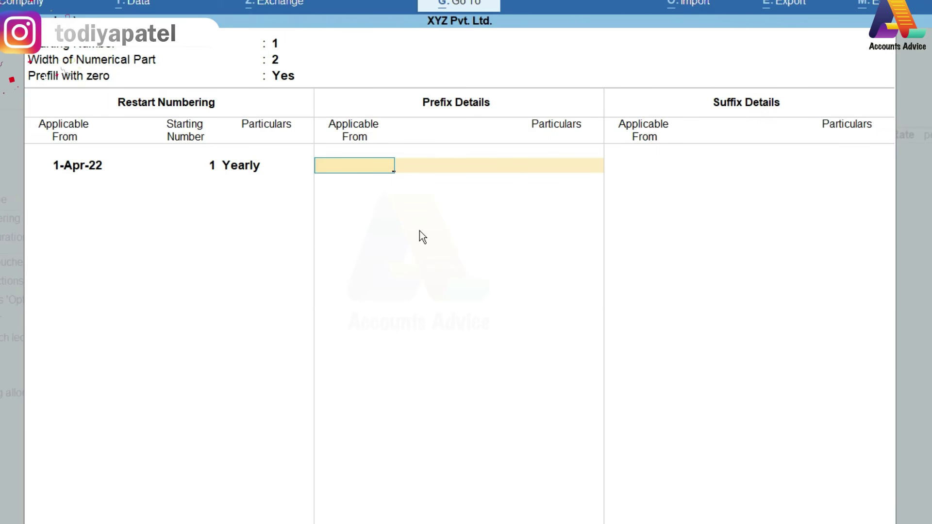
- Add the voucher number prefix XYZ/ applicable from 1-Apr-22
{"action": "type", "text": "1-4-22"}
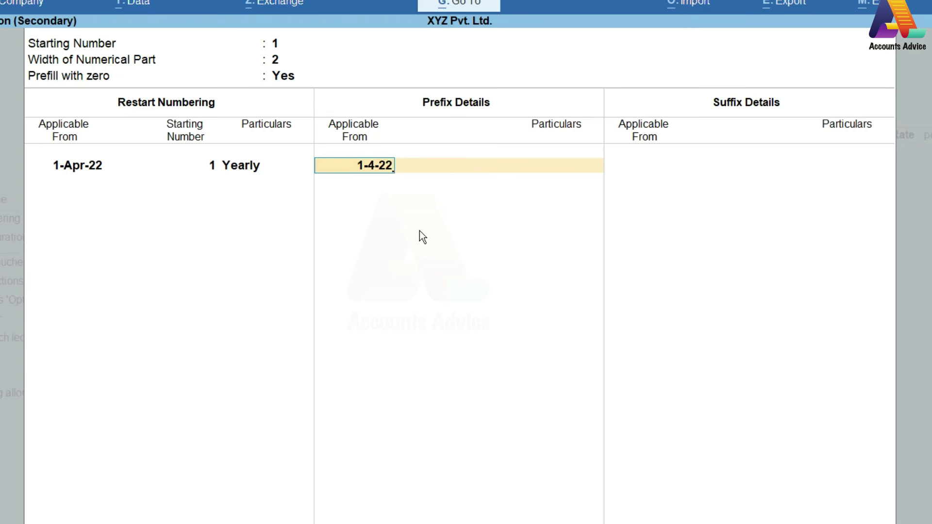
{"action": "key", "text": "Return"}
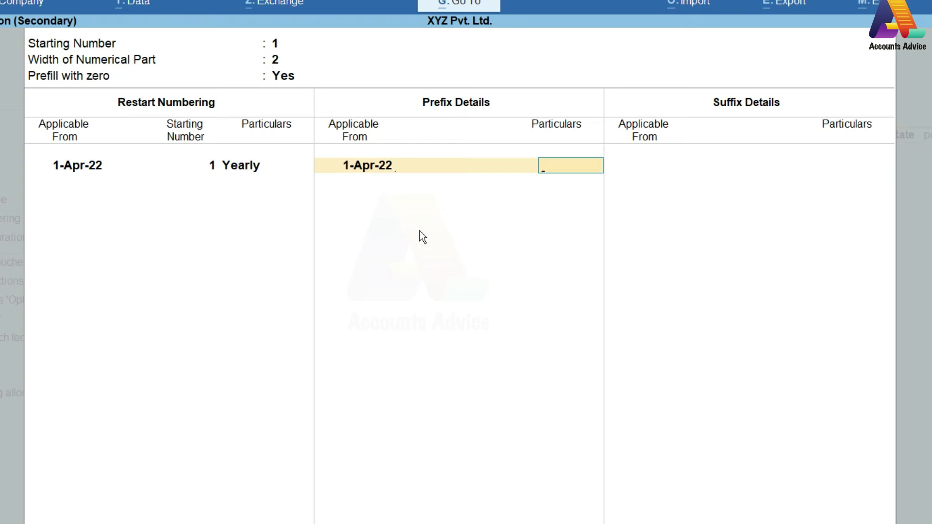
{"action": "type", "text": "XYZ/"}
{"action": "key", "text": "Return"}
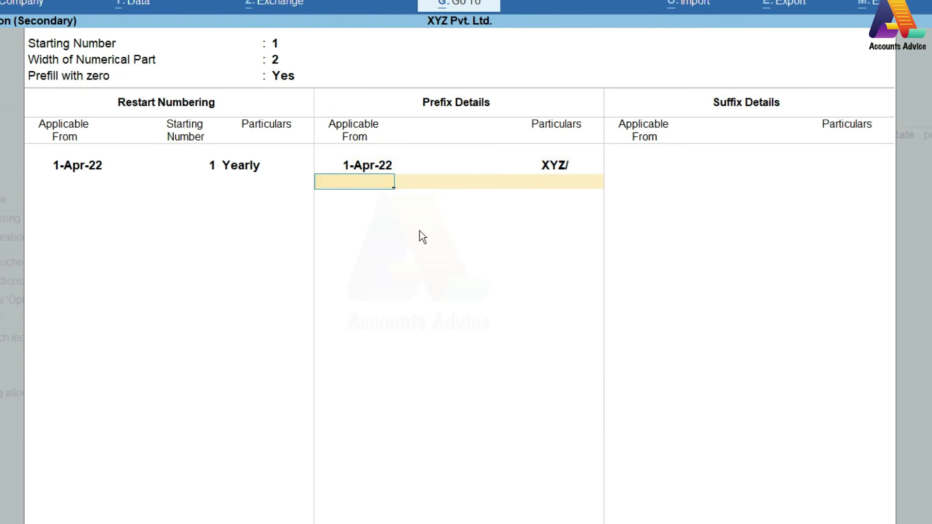
- Add the voucher number suffix \22-23 applicable from 1-Apr-22 and accept the numbering configuration
{"action": "key", "text": "Return"}
{"action": "type", "text": "1-4-22"}
{"action": "key", "text": "Return"}
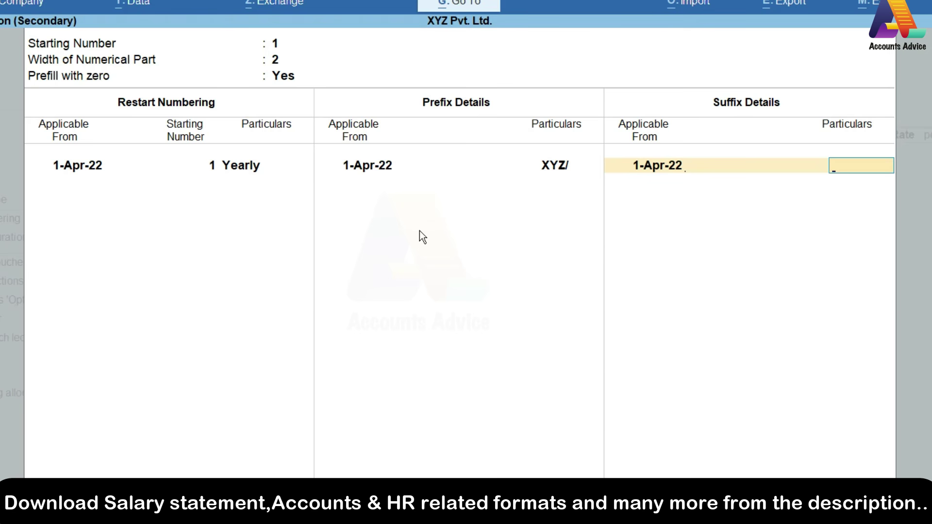
{"action": "type", "text": "\\22-23"}
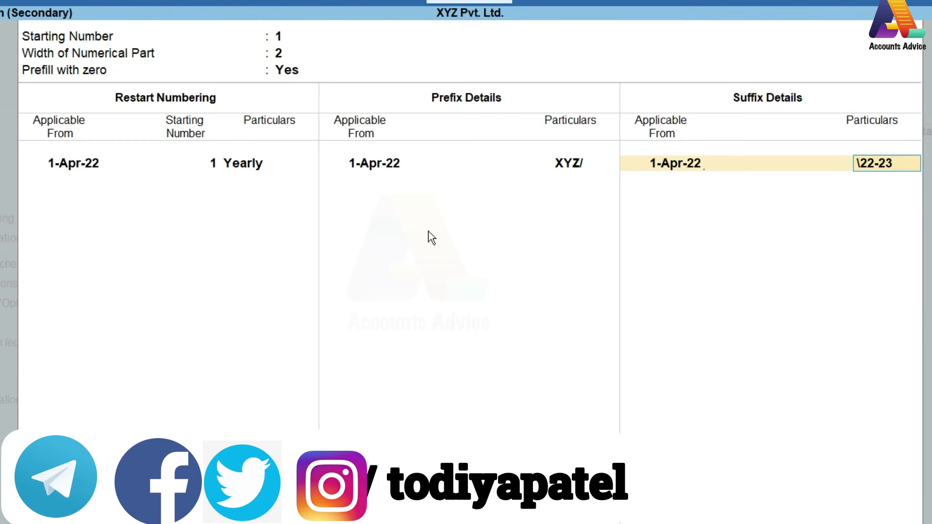
{"action": "key", "text": "Return"}
{"action": "key", "text": "Return"}
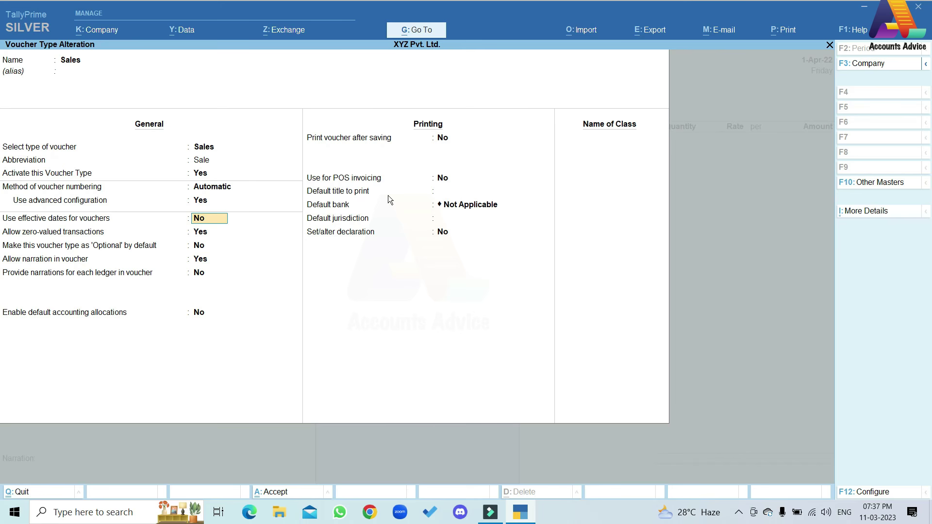
- Keep the remaining Sales voucher type settings, save the alteration and return to the sales voucher
{"action": "key", "text": "Return"}
{"action": "key", "text": "Return"}
{"action": "key", "text": "Return"}
{"action": "key", "text": "Return"}
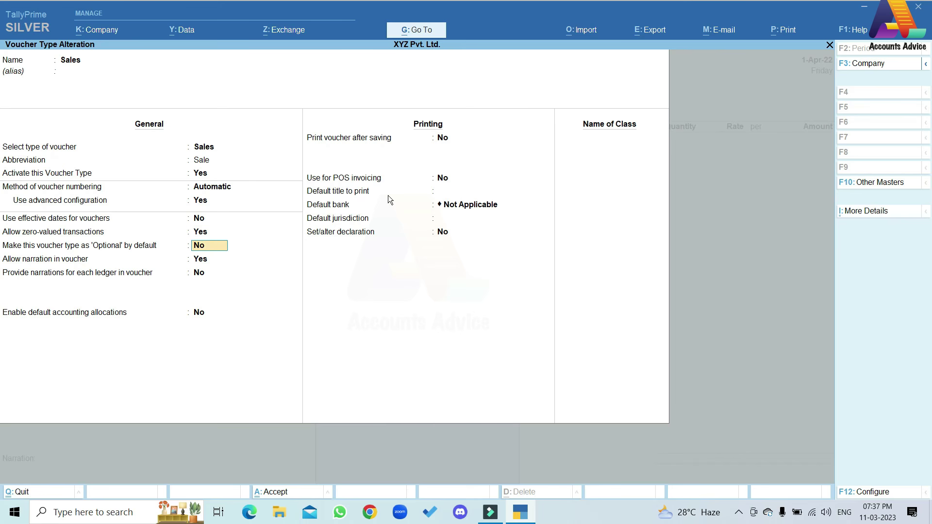
{"action": "key", "text": "Return"}
{"action": "key", "text": "Return"}
{"action": "key", "text": "Return"}
{"action": "key", "text": "Return"}
{"action": "key", "text": "Return"}
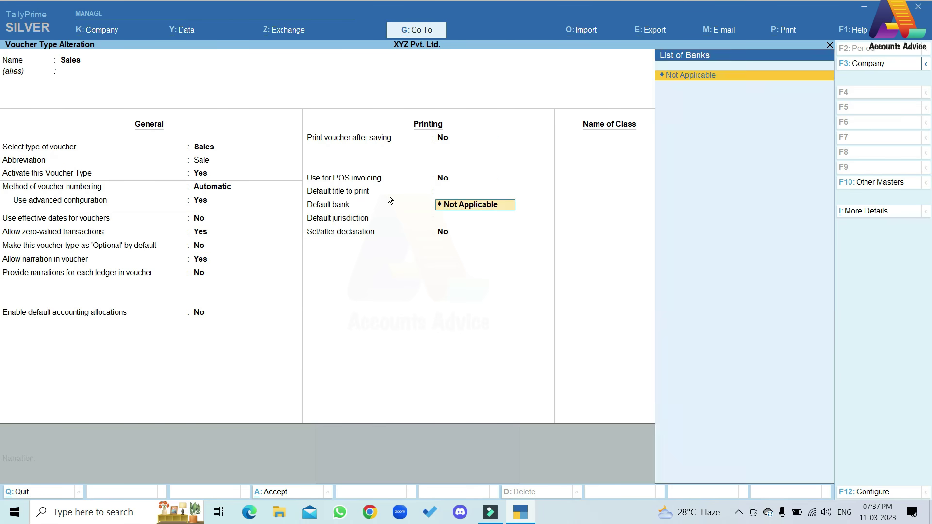
{"action": "key", "text": "Return"}
{"action": "key", "text": "Return"}
{"action": "key", "text": "Return"}
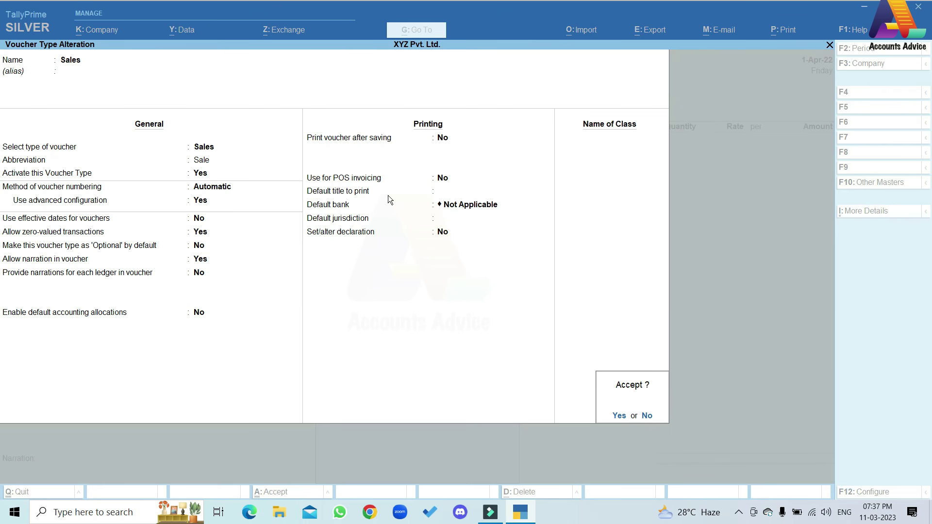
{"action": "key", "text": "Return"}
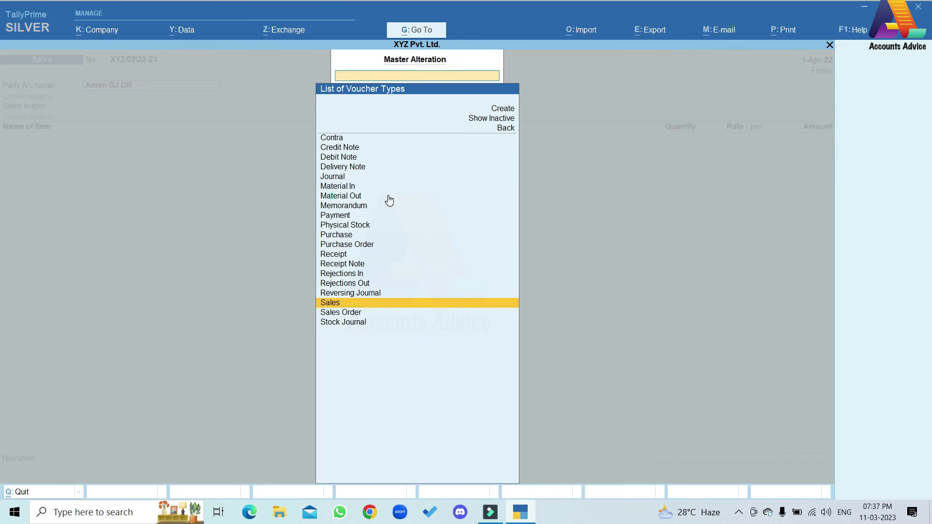
{"action": "key", "text": "Escape"}
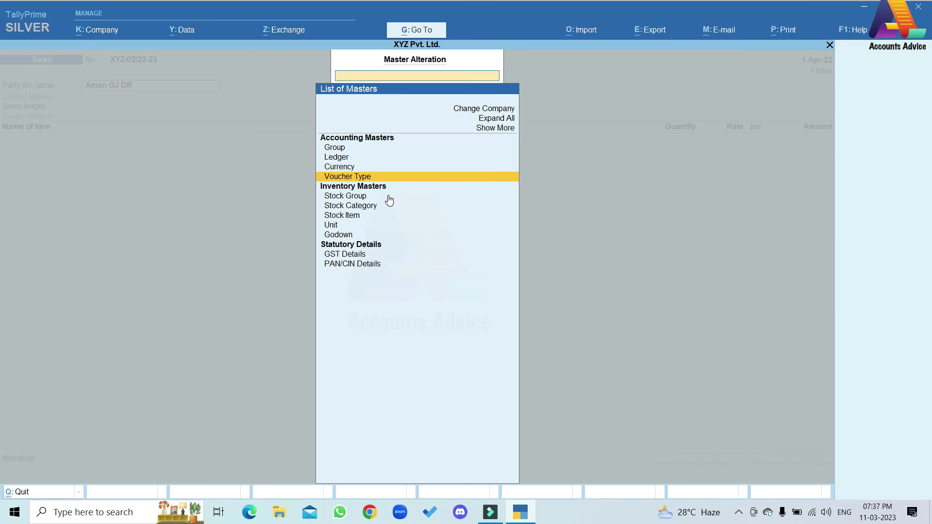
{"action": "key", "text": "Escape"}
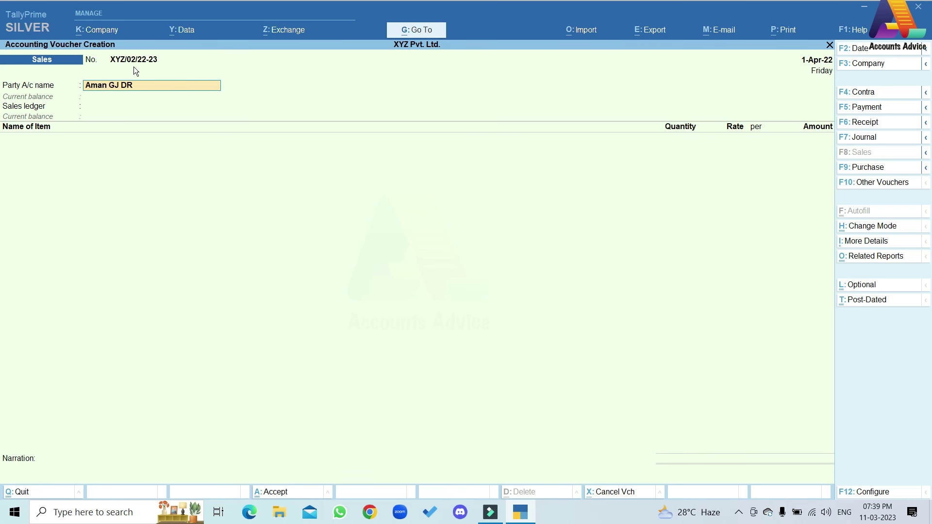
- Accept the prefilled customer and party details, and choose the Sales ledger without a tax classification
{"action": "key", "text": "Return"}
{"action": "key", "text": "ctrl+a"}
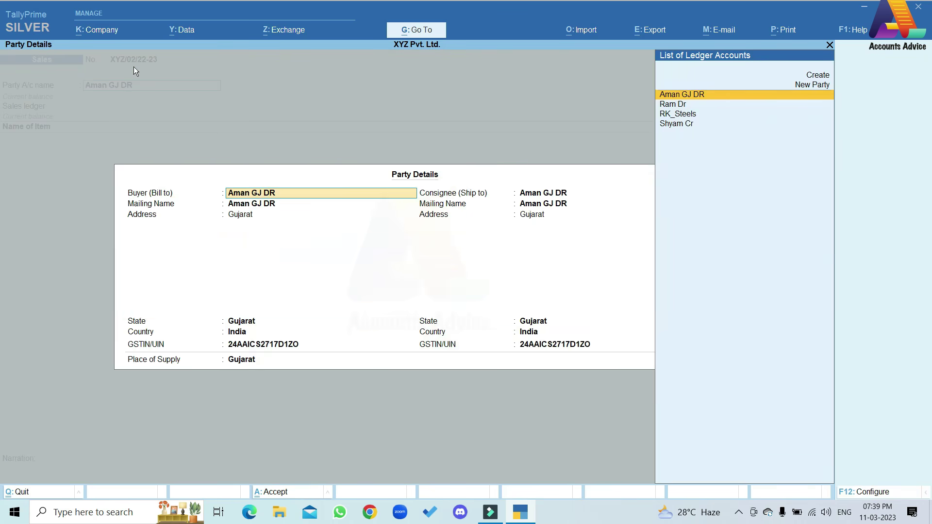
{"action": "key", "text": "ctrl+a"}
{"action": "type", "text": "s"}
{"action": "key", "text": "Return"}
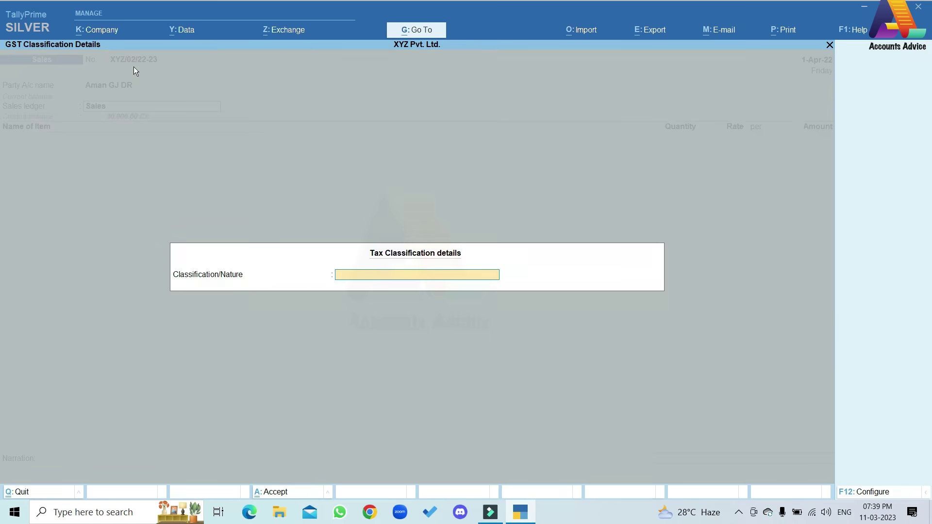
{"action": "key", "text": "Return"}
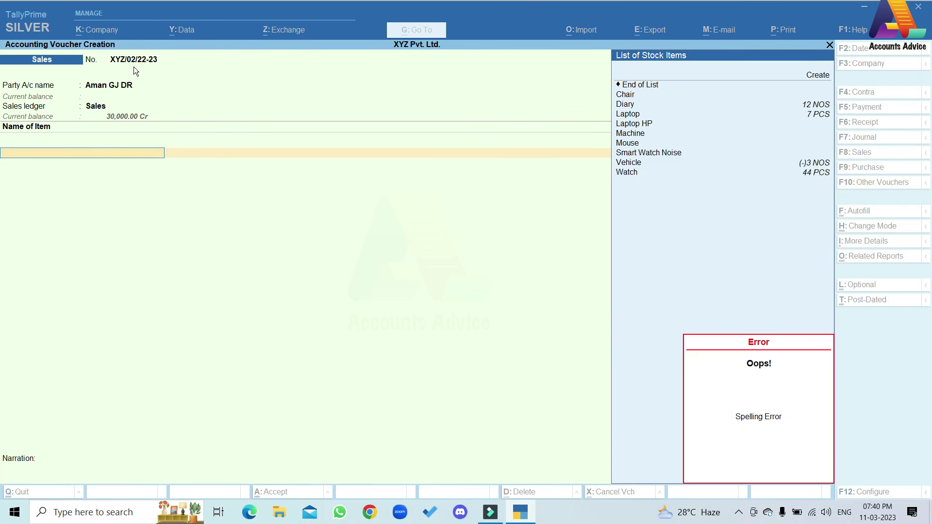
- Add the stock item Diary with tracking number Not Applicable, quantity 1 NOS and a rate of 600
{"action": "key", "text": "Down"}
{"action": "key", "text": "Down"}
{"action": "key", "text": "Return"}
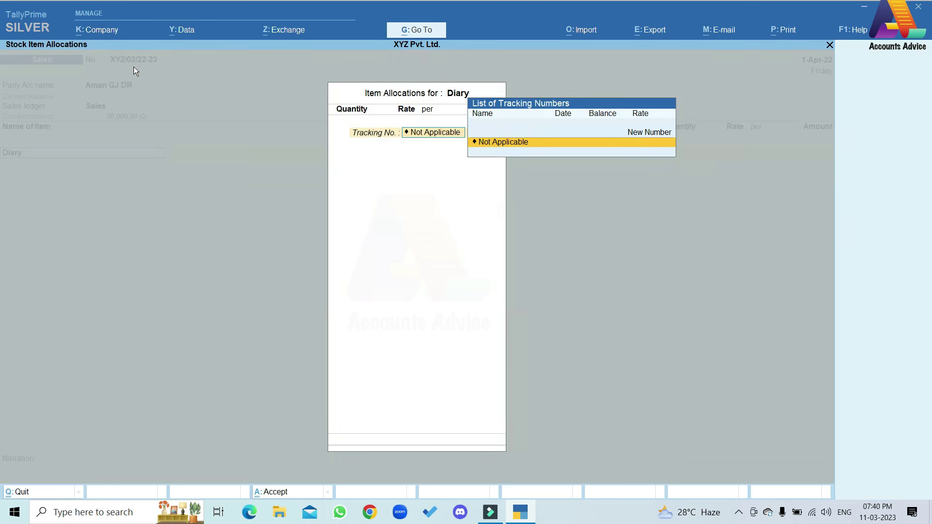
{"action": "key", "text": "Return"}
{"action": "type", "text": "1"}
{"action": "key", "text": "Return"}
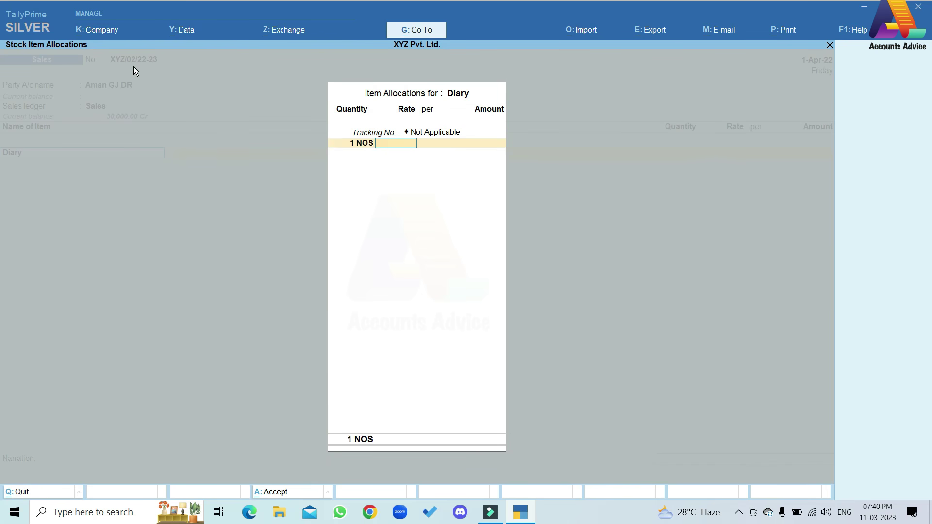
{"action": "type", "text": "600"}
{"action": "key", "text": "Return"}
{"action": "key", "text": "Return"}
{"action": "key", "text": "Return"}
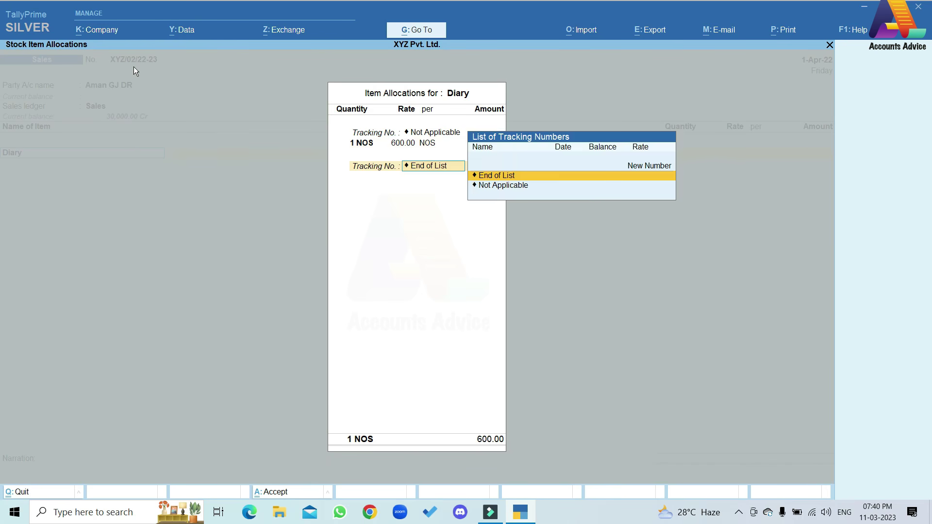
{"action": "key", "text": "Return"}
{"action": "key", "text": "Return"}
{"action": "key", "text": "Return"}
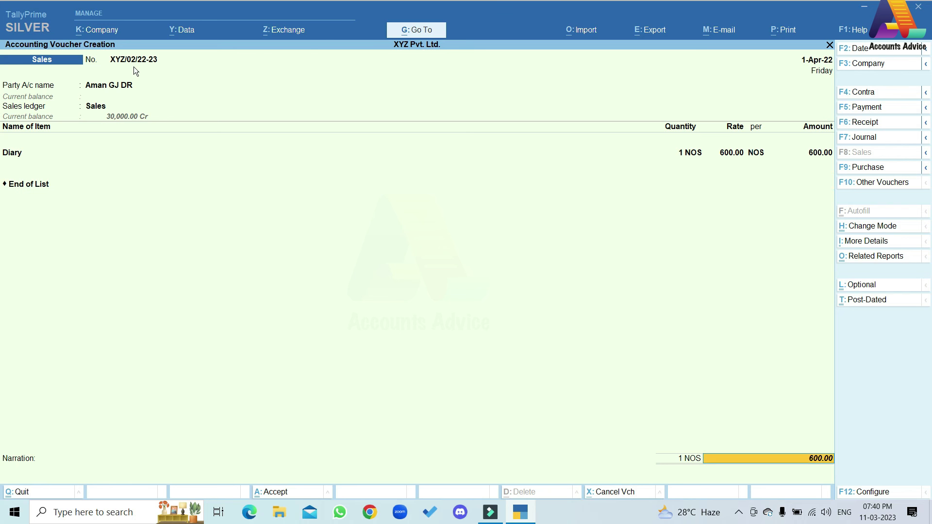
- Save the sales voucher without a narration and leave voucher entry
{"action": "key", "text": "Return"}
{"action": "key", "text": "Return"}
{"action": "key", "text": "Return"}
{"action": "key", "text": "Return"}
{"action": "key", "text": "Return"}
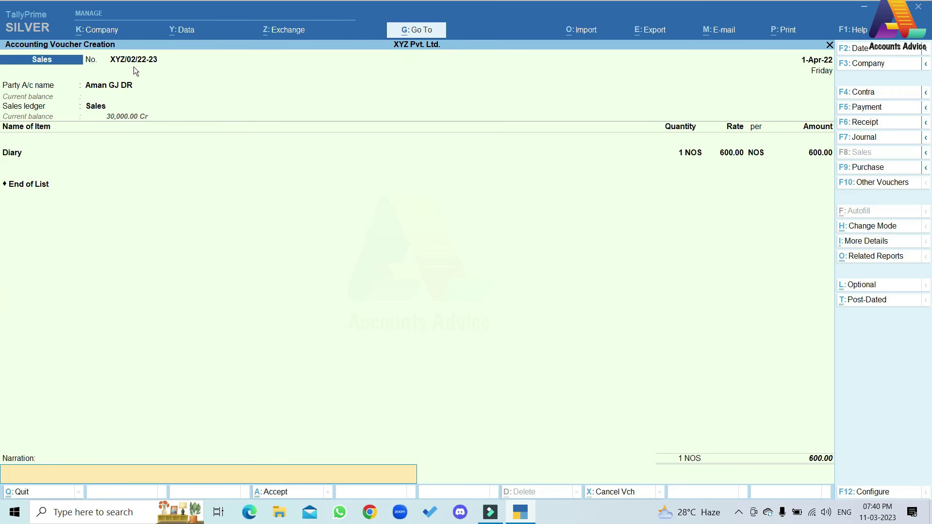
{"action": "key", "text": "Return"}
{"action": "key", "text": "Return"}
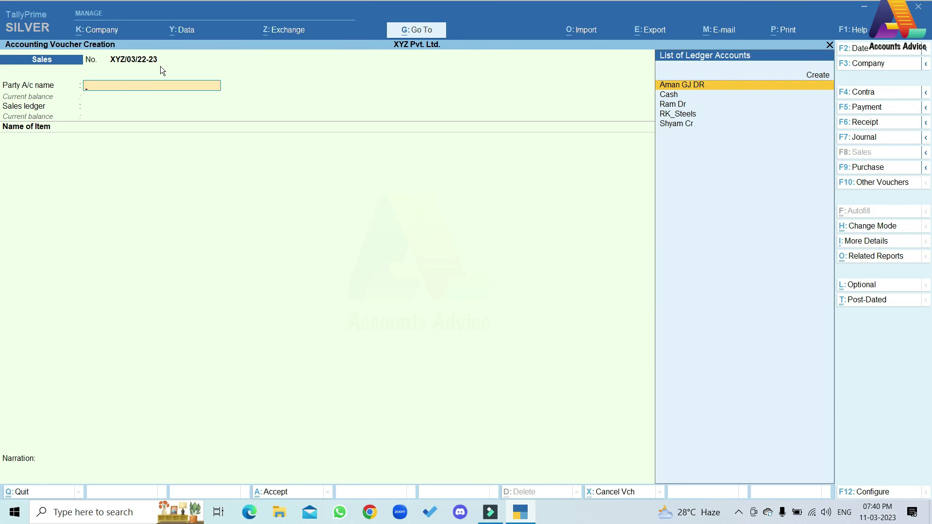
{"action": "key", "text": "Escape"}
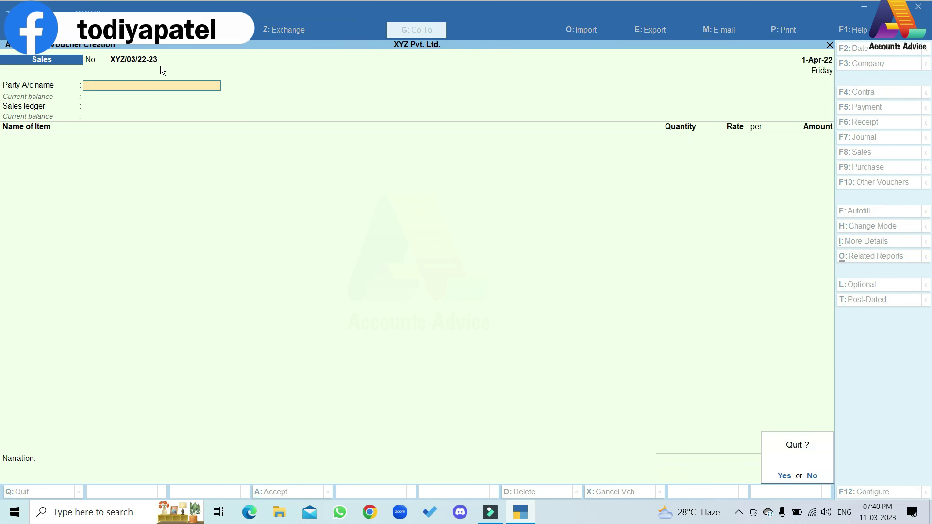
{"action": "key", "text": "y"}
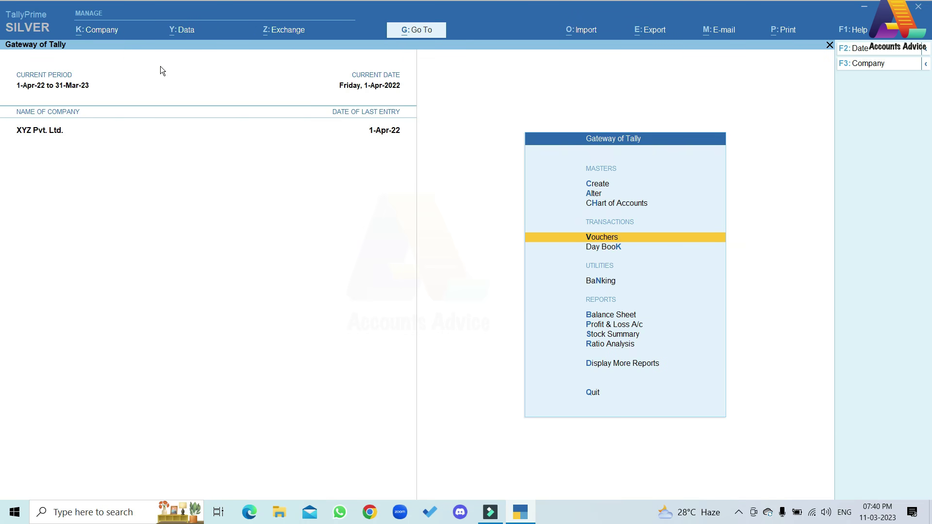
- Start creating a voucher type named Sales_XYZ based on the Sales voucher type
{"action": "key", "text": "Up"}
{"action": "key", "text": "Up"}
{"action": "key", "text": "Up"}
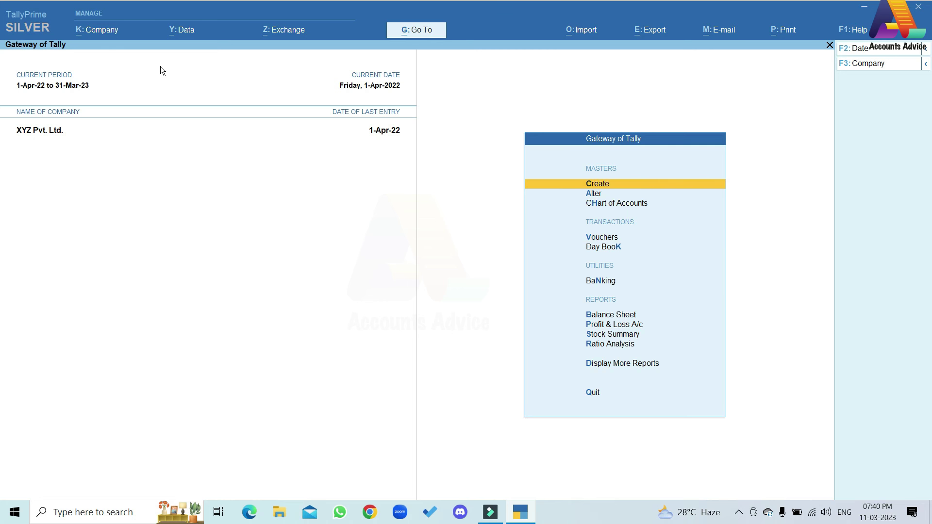
{"action": "key", "text": "Return"}
{"action": "key", "text": "Down"}
{"action": "key", "text": "Down"}
{"action": "key", "text": "Down"}
{"action": "key", "text": "Return"}
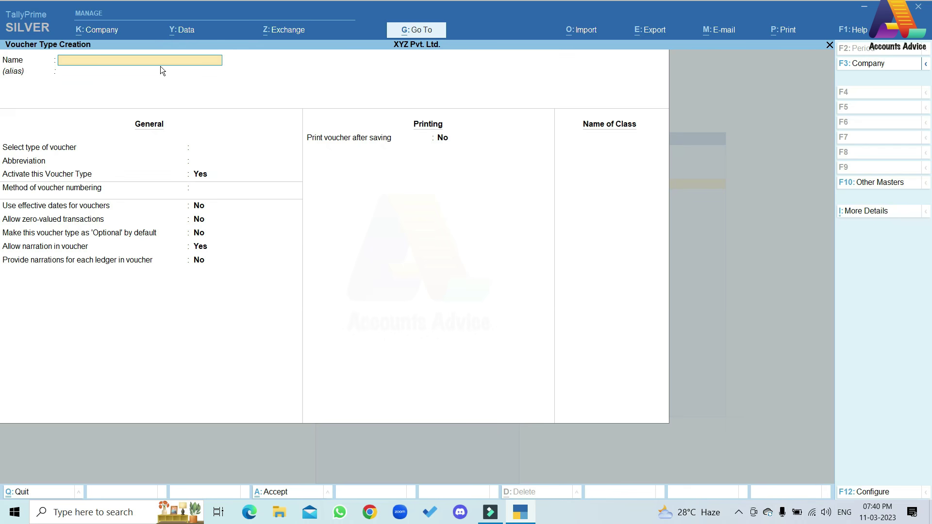
{"action": "type", "text": "Sales_XYZ"}
{"action": "key", "text": "Return"}
{"action": "type", "text": "Sales"}
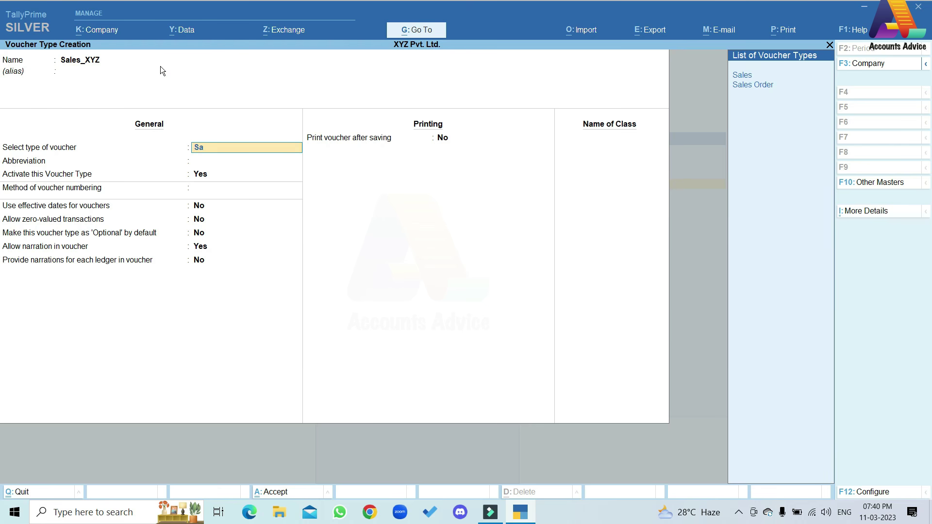
{"action": "key", "text": "Return"}
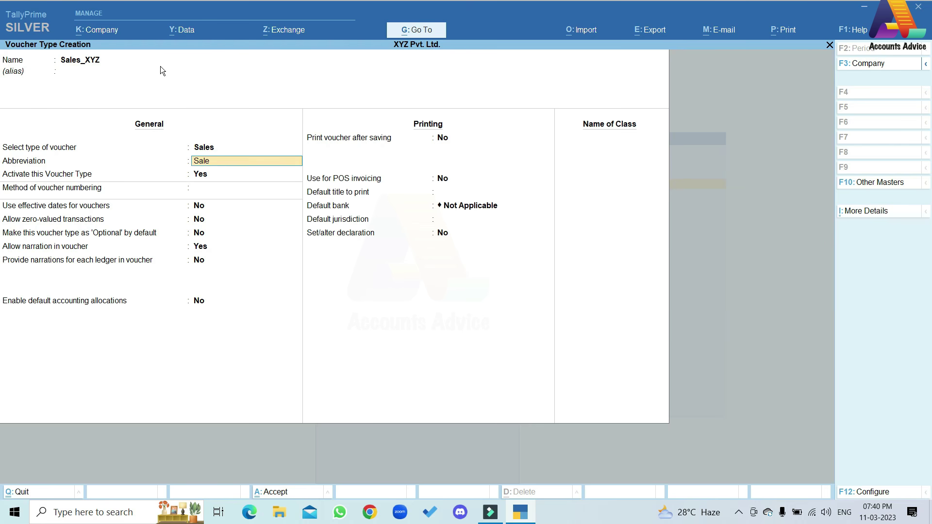
- Keep Sales_XYZ active with Automatic numbering and enable advanced configuration with starting number 1
{"action": "key", "text": "Return"}
{"action": "key", "text": "Return"}
{"action": "key", "text": "Return"}
{"action": "type", "text": "y"}
{"action": "key", "text": "Return"}
{"action": "key", "text": "Return"}
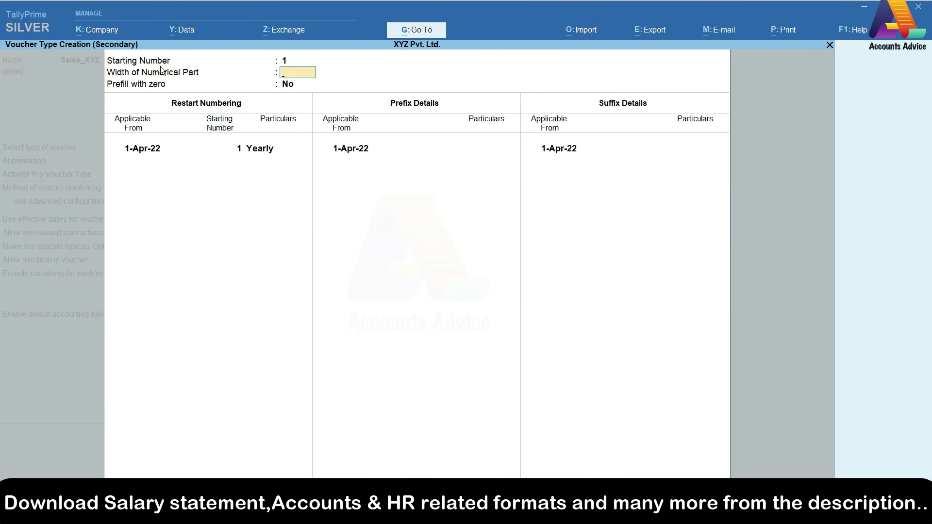
- Set the numerical part width to 3 with zero prefilling and keep the yearly restart from 1-Apr-22 at number 1
{"action": "type", "text": "3"}
{"action": "key", "text": "Return"}
{"action": "type", "text": "y"}
{"action": "key", "text": "Return"}
{"action": "key", "text": "Return"}
{"action": "key", "text": "Return"}
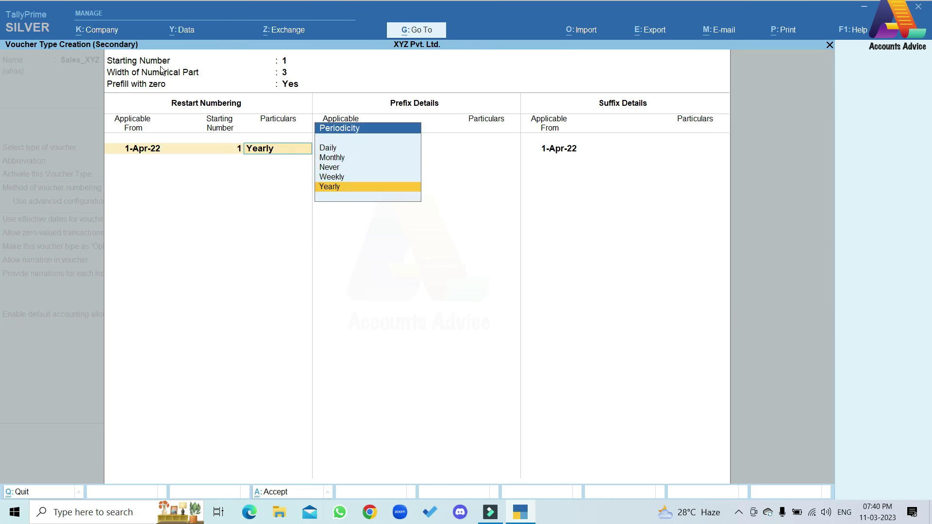
{"action": "key", "text": "Return"}
{"action": "key", "text": "Return"}
- Add the prefix DEV/ and the suffix /22-23, both applicable from 1-Apr-22, and accept the numbering configuration
{"action": "key", "text": "Return"}
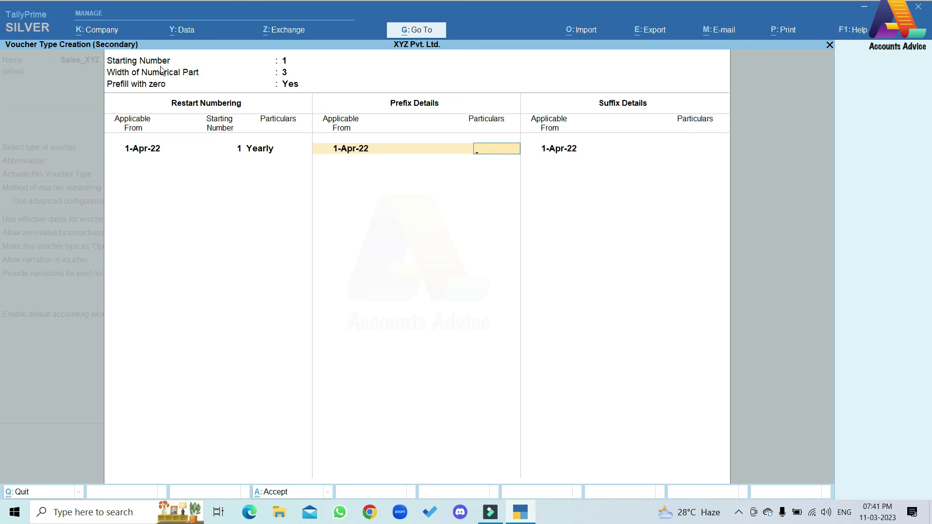
{"action": "type", "text": "DEV/"}
{"action": "key", "text": "Return"}
{"action": "key", "text": "Return"}
{"action": "key", "text": "Return"}
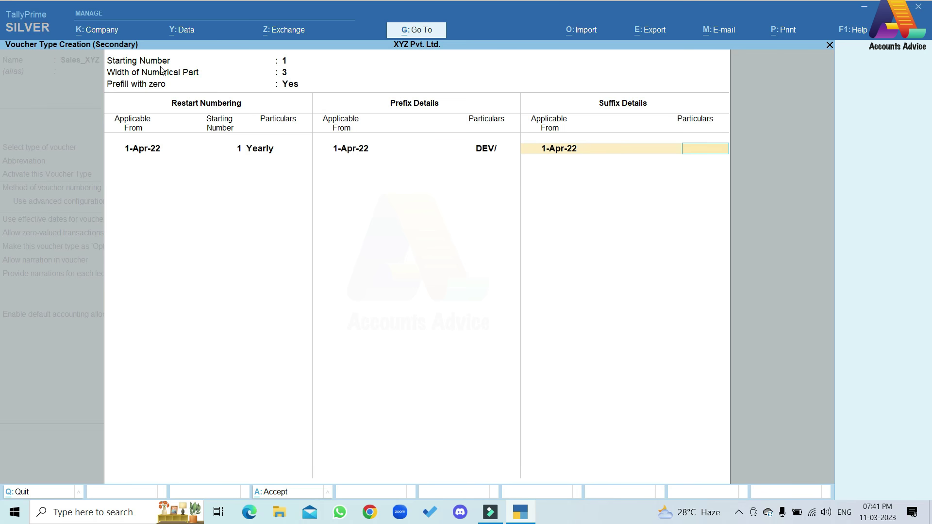
{"action": "type", "text": "/22-23"}
{"action": "key", "text": "Return"}
{"action": "key", "text": "Return"}
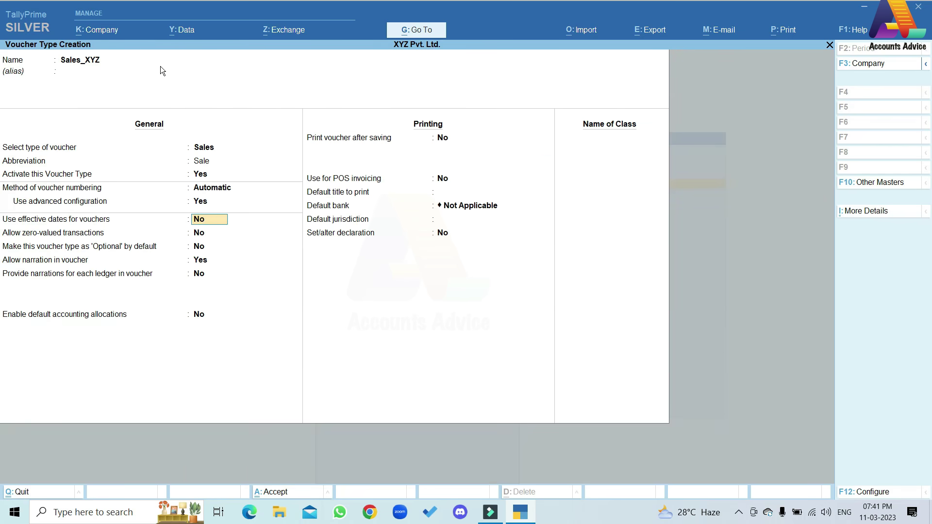
- Keep the remaining default settings, save the Sales_XYZ voucher type and leave voucher type creation
{"action": "key", "text": "Return"}
{"action": "key", "text": "Return"}
{"action": "key", "text": "Return"}
{"action": "key", "text": "Return"}
{"action": "key", "text": "Return"}
{"action": "key", "text": "Return"}
{"action": "key", "text": "Return"}
{"action": "key", "text": "Return"}
{"action": "key", "text": "Return"}
{"action": "key", "text": "Return"}
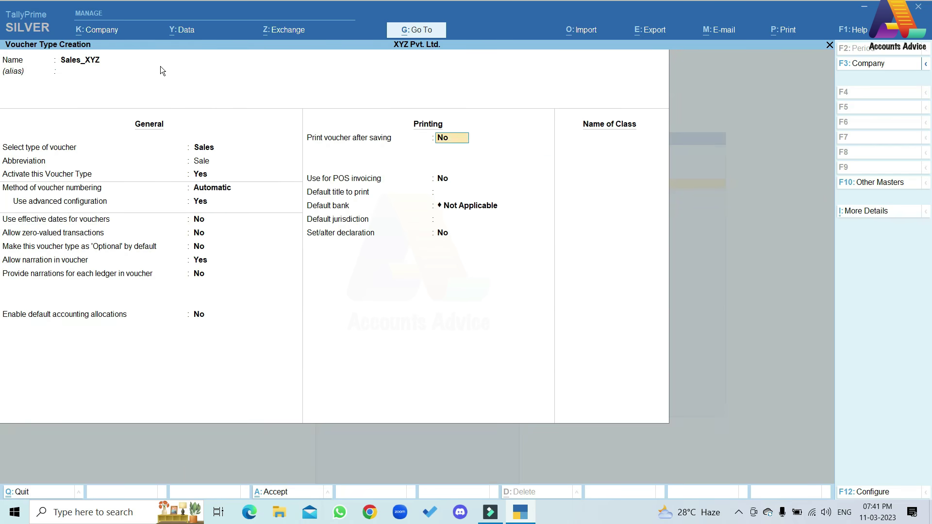
{"action": "key", "text": "Return"}
{"action": "key", "text": "Return"}
{"action": "key", "text": "Return"}
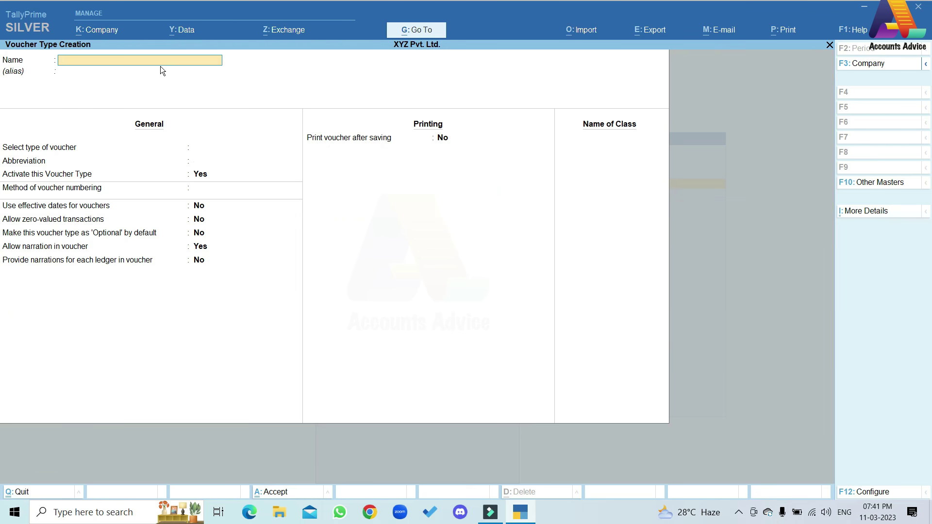
{"action": "key", "text": "Escape"}
{"action": "key", "text": "Escape"}
- Open a new sales voucher of type Sales_XYZ to check its voucher number, and close it without an entry
{"action": "key", "text": "Down"}
{"action": "key", "text": "Down"}
{"action": "key", "text": "v"}
{"action": "key", "text": "F8"}
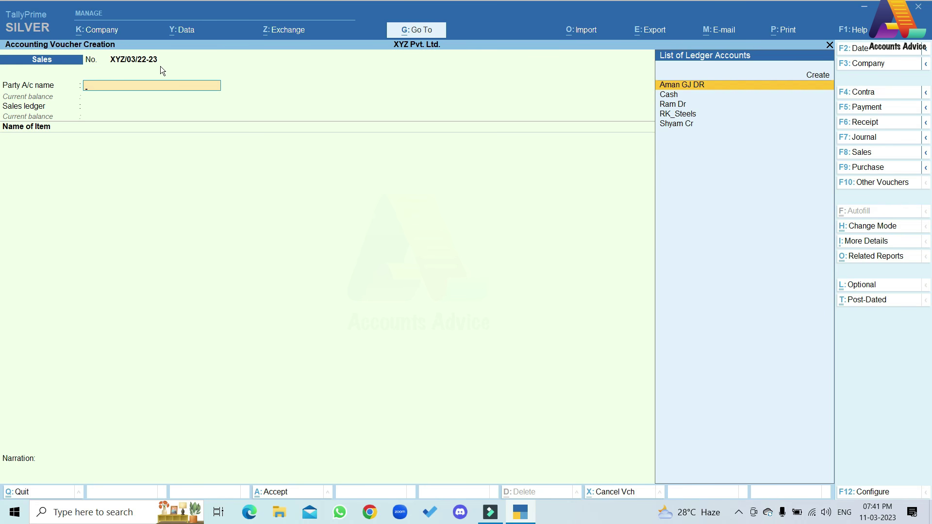
{"action": "key", "text": "F8"}
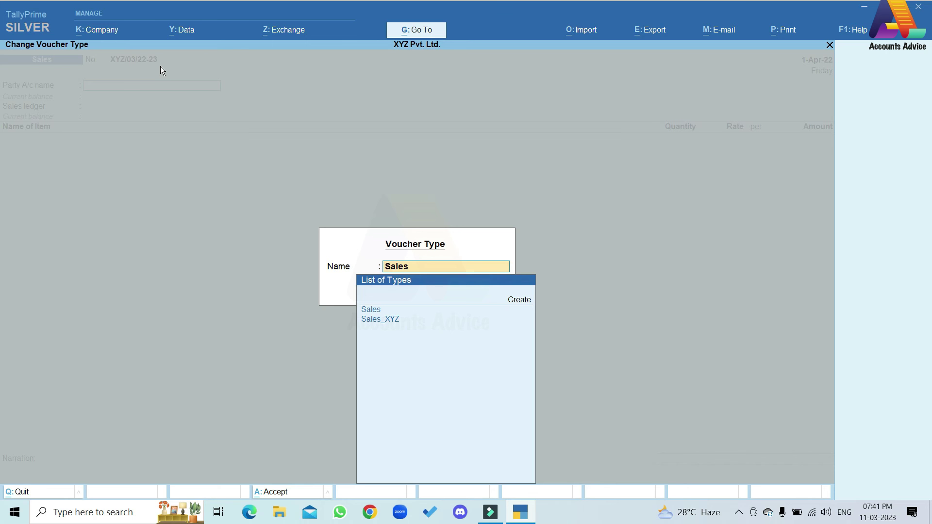
{"action": "key", "text": "Down"}
{"action": "key", "text": "Down"}
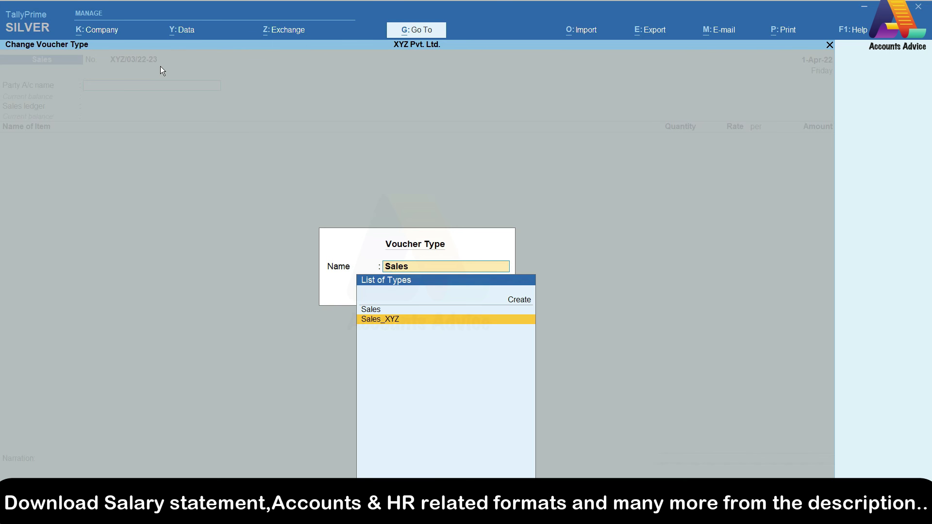
{"action": "key", "text": "Return"}
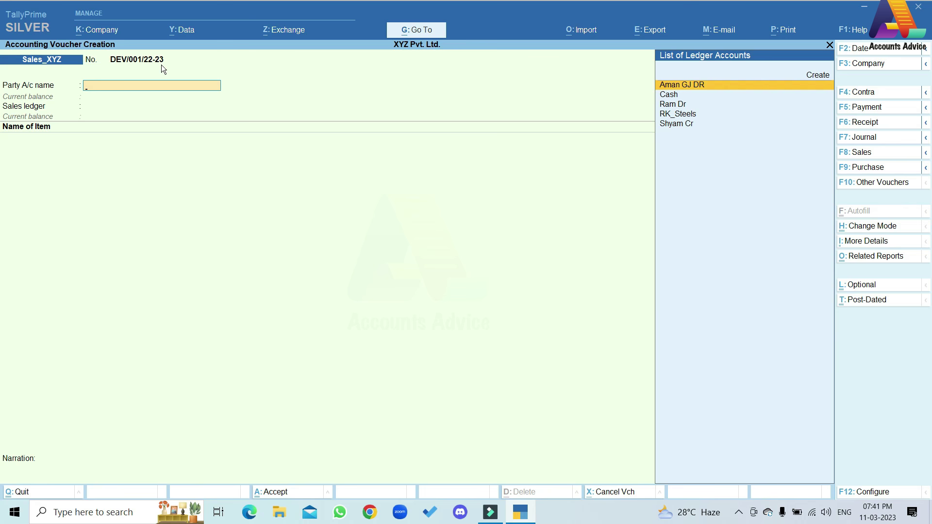
{"action": "key", "text": "Escape"}
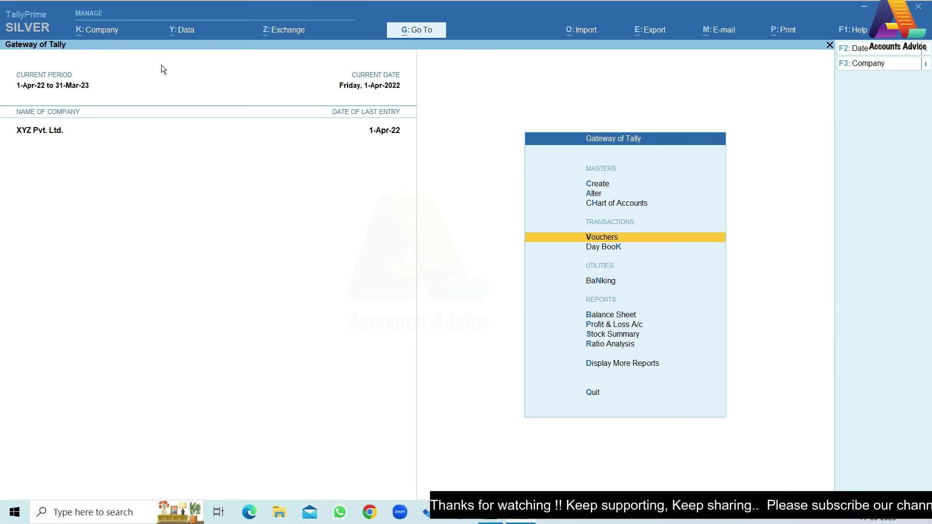
- Examine the list of voucher types available for alteration and return to the Gateway of Tally
{"action": "key", "text": "Up"}
{"action": "key", "text": "Up"}
{"action": "key", "text": "Up"}
{"action": "key", "text": "Down"}
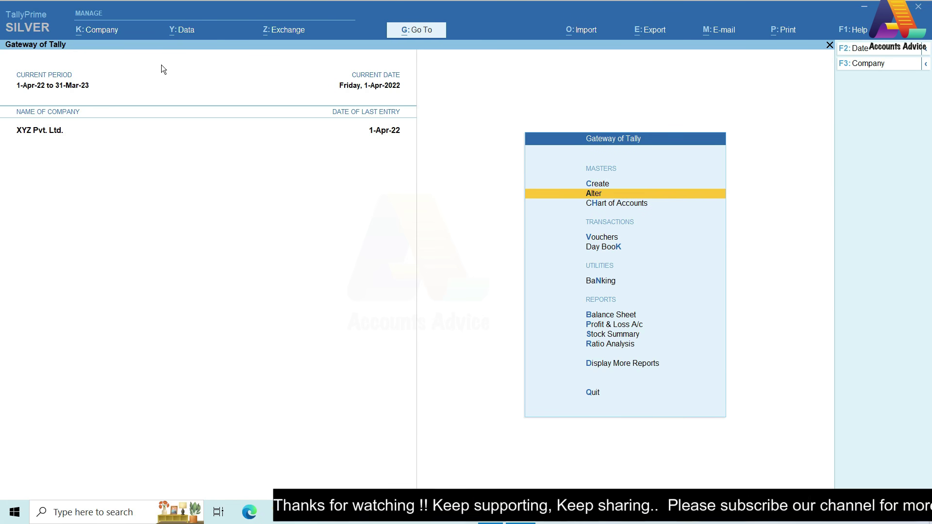
{"action": "key", "text": "Return"}
{"action": "key", "text": "Down"}
{"action": "key", "text": "Down"}
{"action": "key", "text": "Down"}
{"action": "key", "text": "Return"}
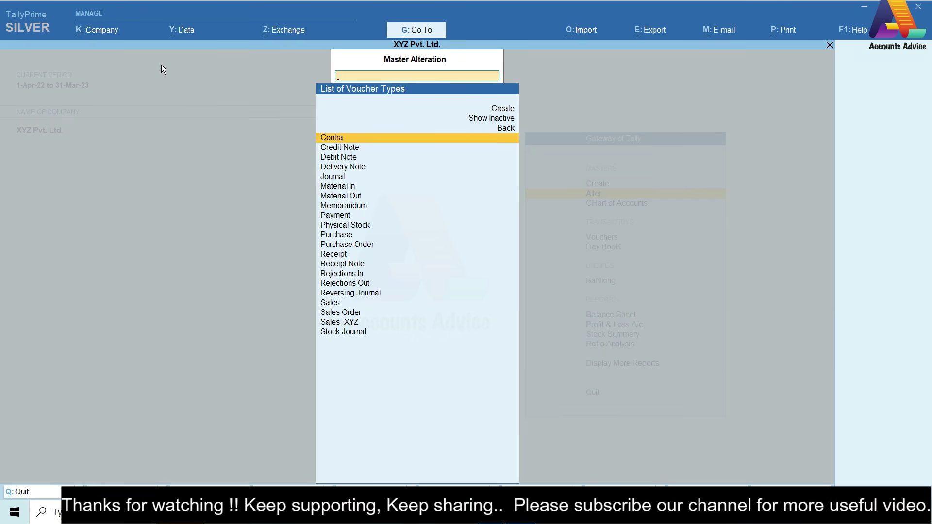
{"action": "key", "text": "Escape"}
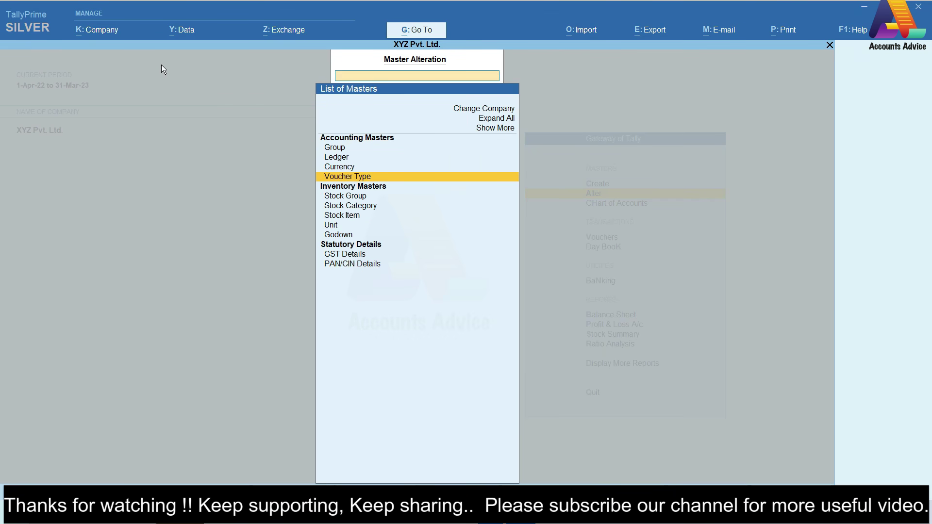
{"action": "key", "text": "Escape"}
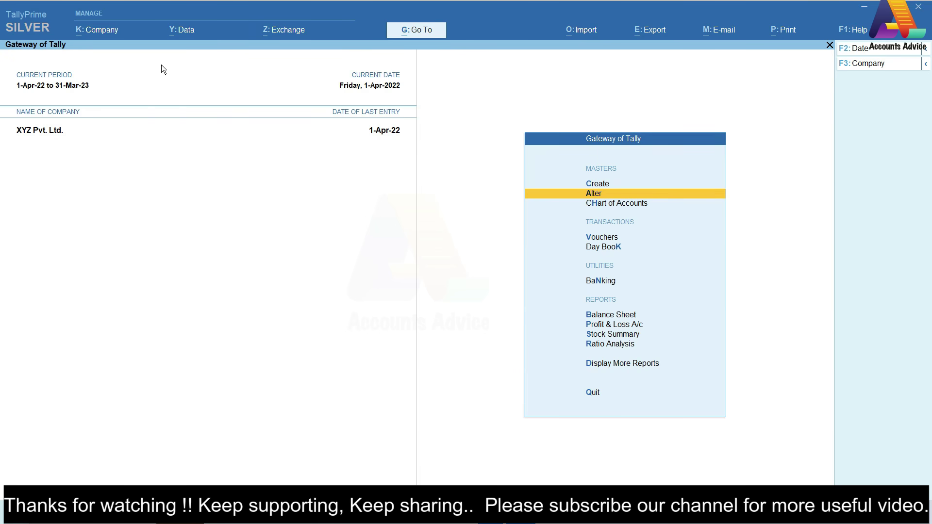